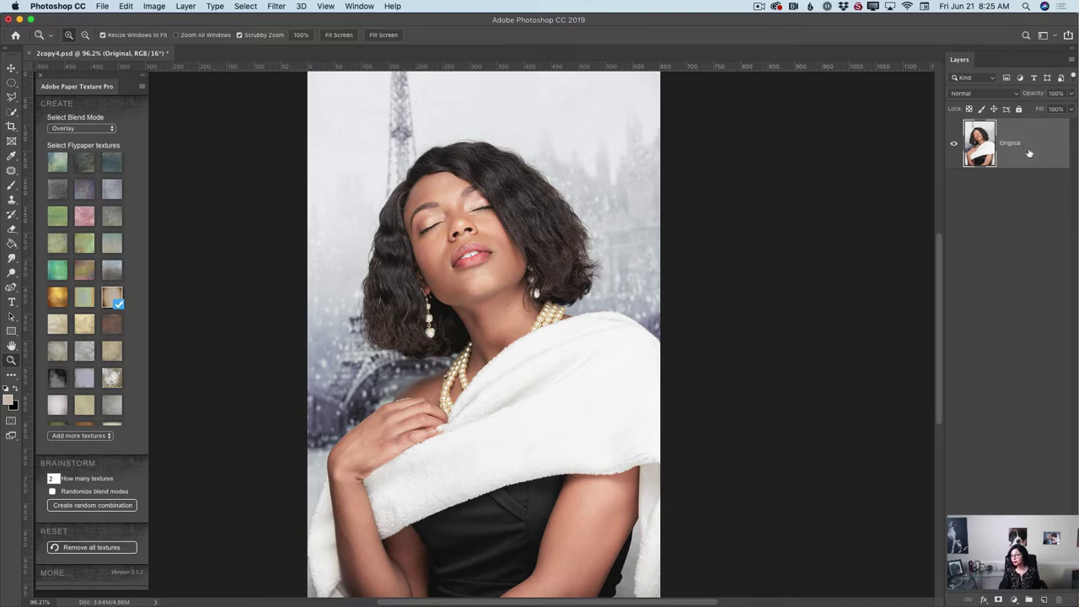
Duplicate the Original layer, hide the Original, and rename the duplicate as 1.
drag(1008, 148, 1044, 599)
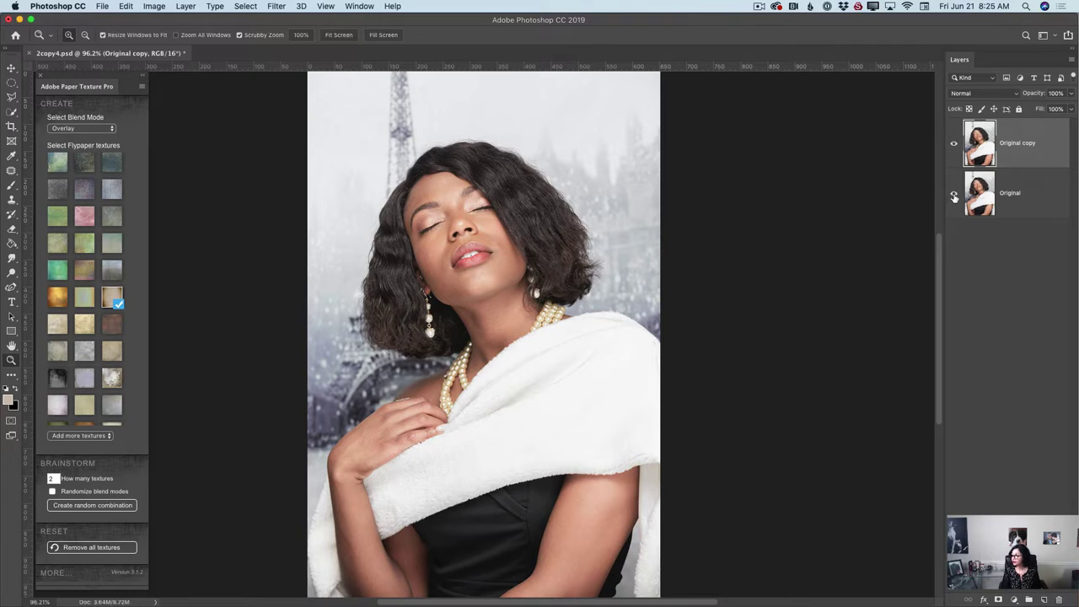
click(954, 195)
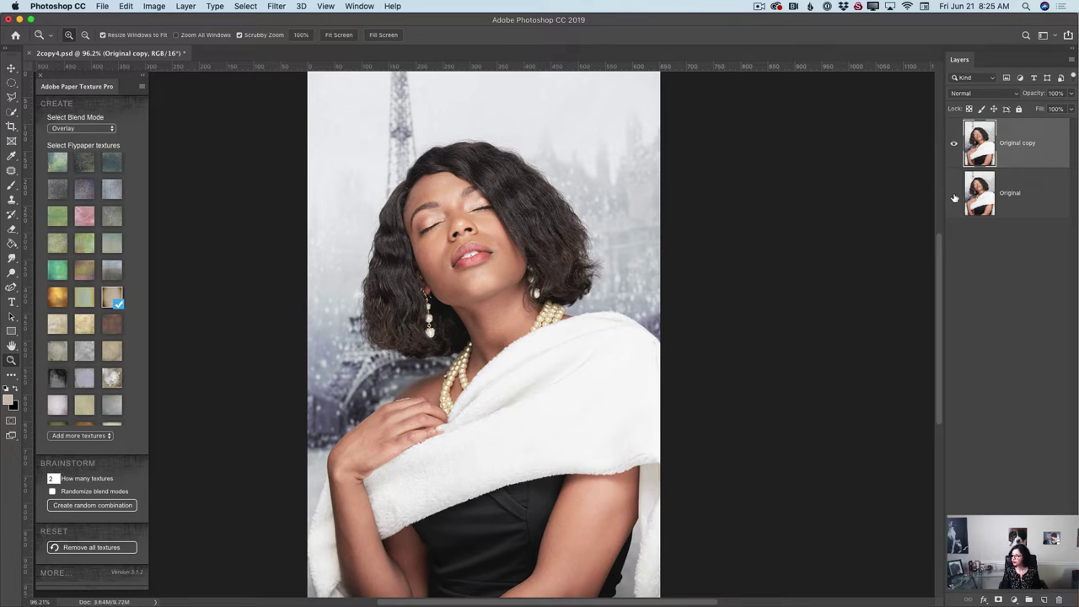
double_click(1017, 145)
text(1)
key(Return)
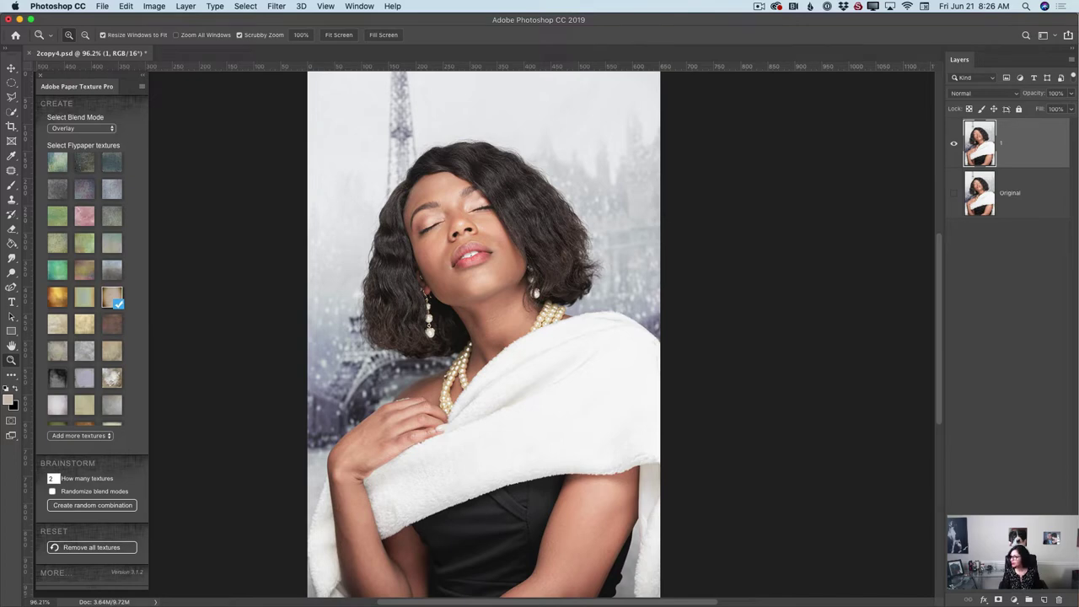
Duplicate layer 1, rename the duplicate as 2, move it below layer 1, and check layer 1 by toggling its visibility.
drag(980, 145, 1044, 599)
double_click(1009, 143)
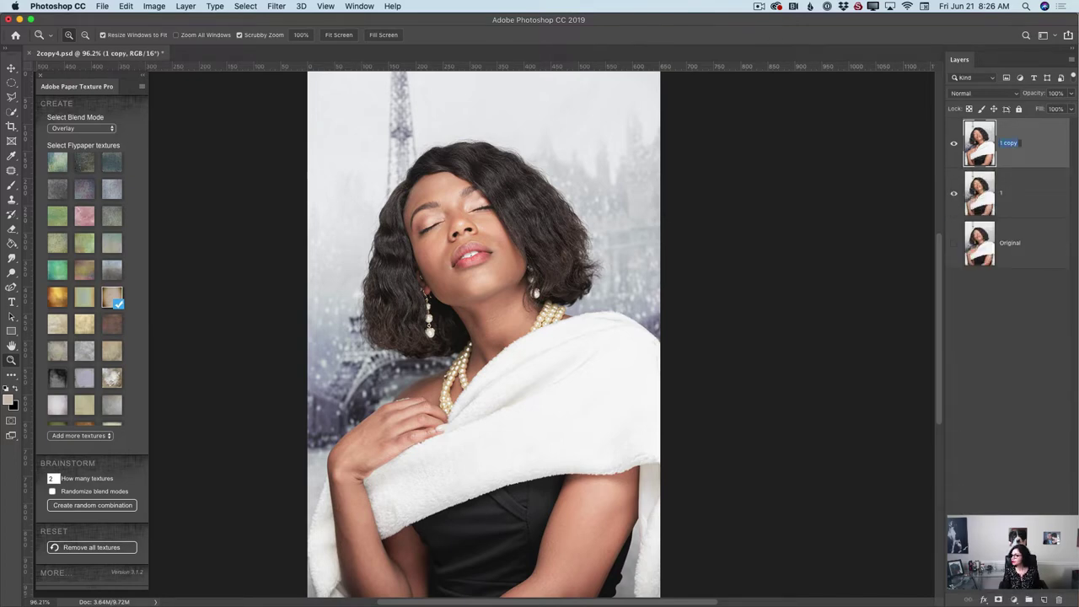
text(2)
key(Return)
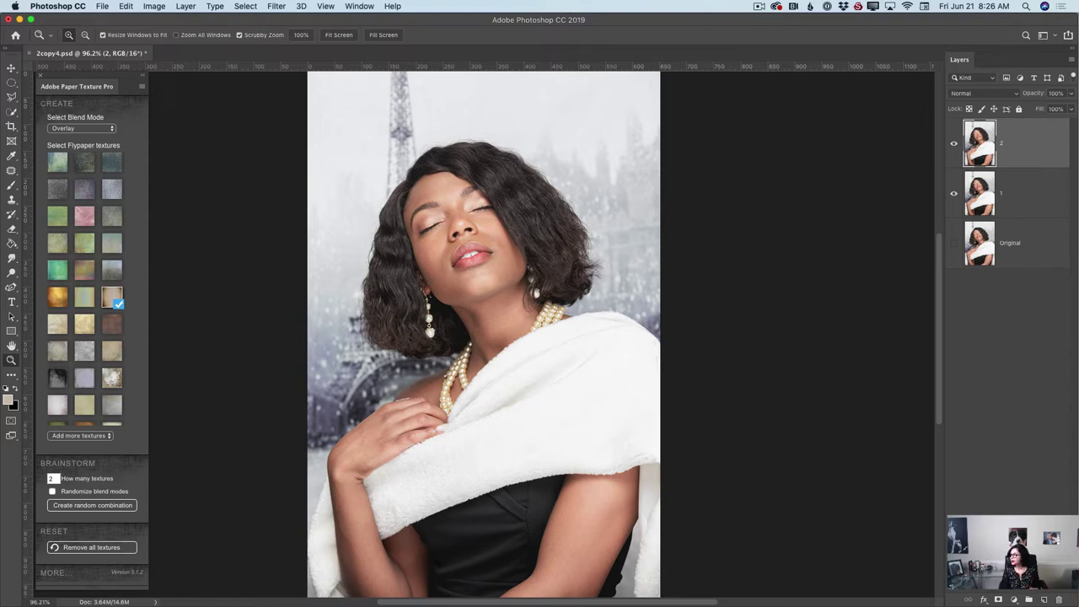
drag(980, 143, 979, 215)
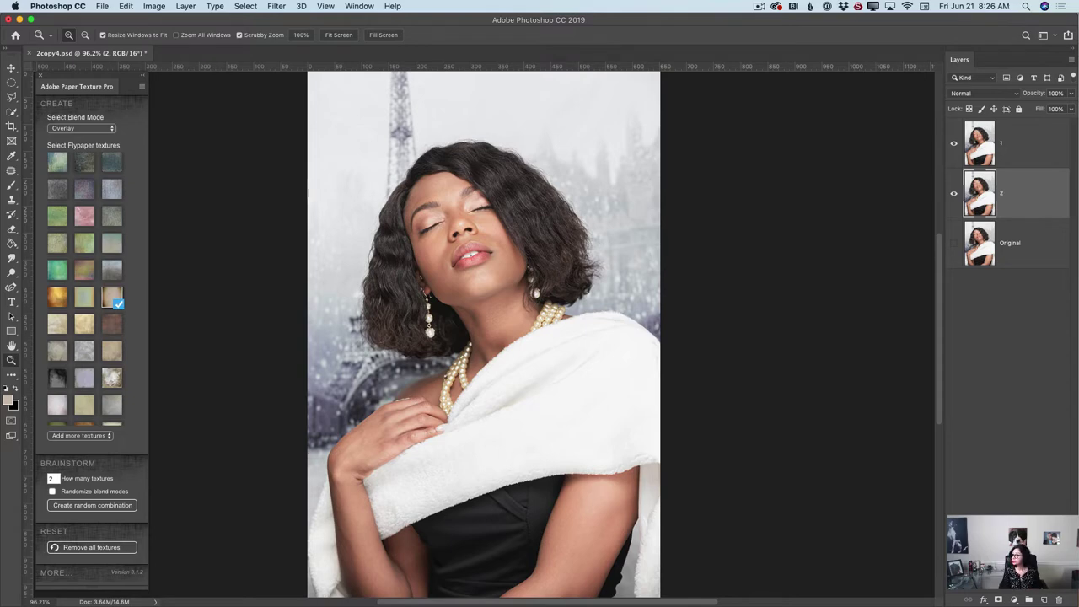
click(954, 144)
click(954, 143)
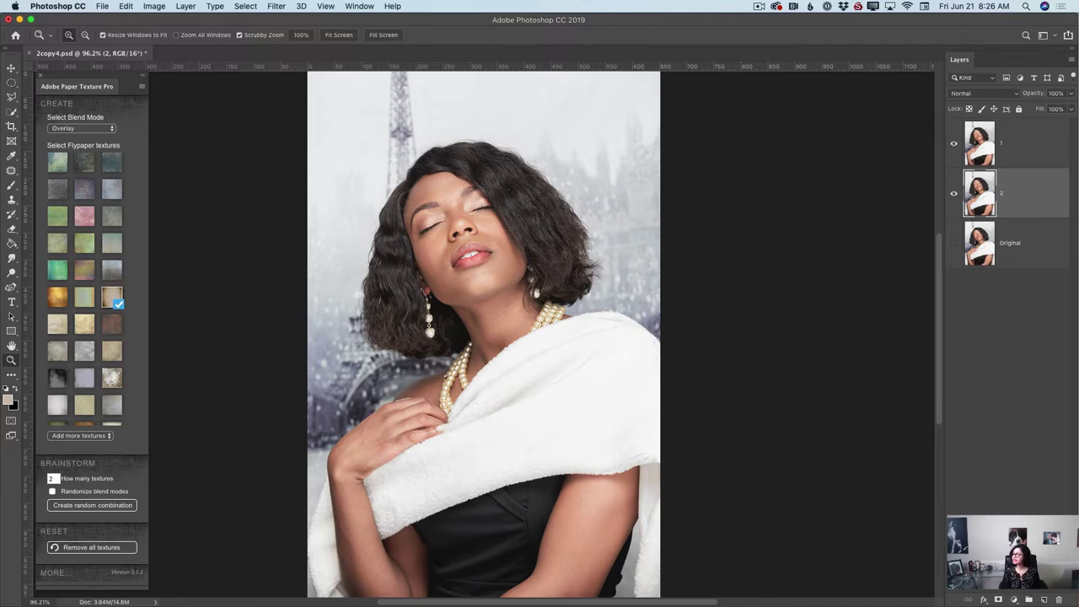
Open the Oil Paint filter on layer 1 and compare the image with the preview off and on.
click(1024, 144)
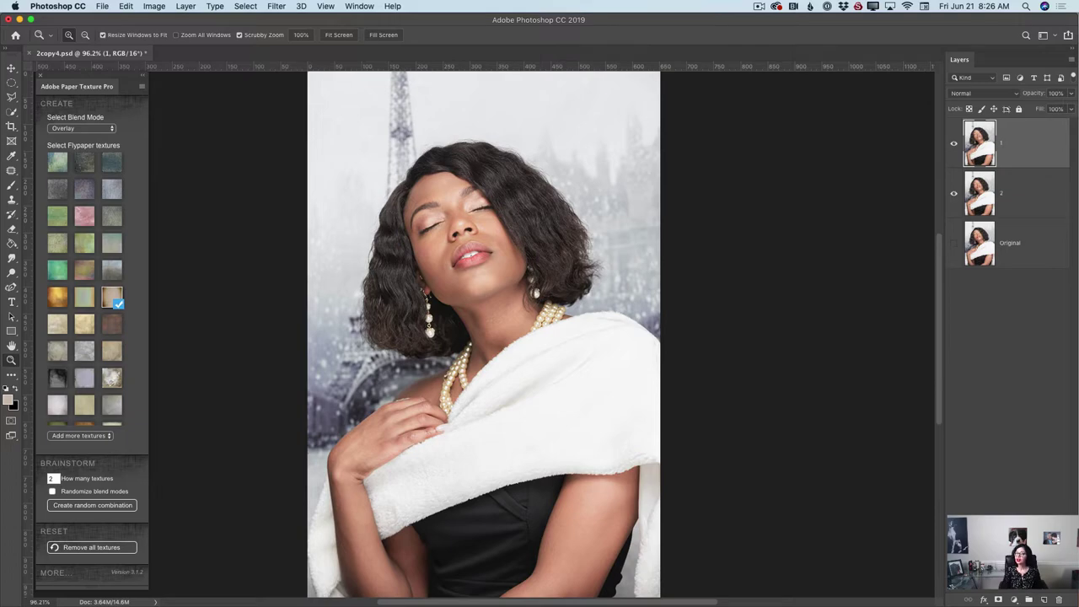
click(276, 6)
mouse_move(407, 221)
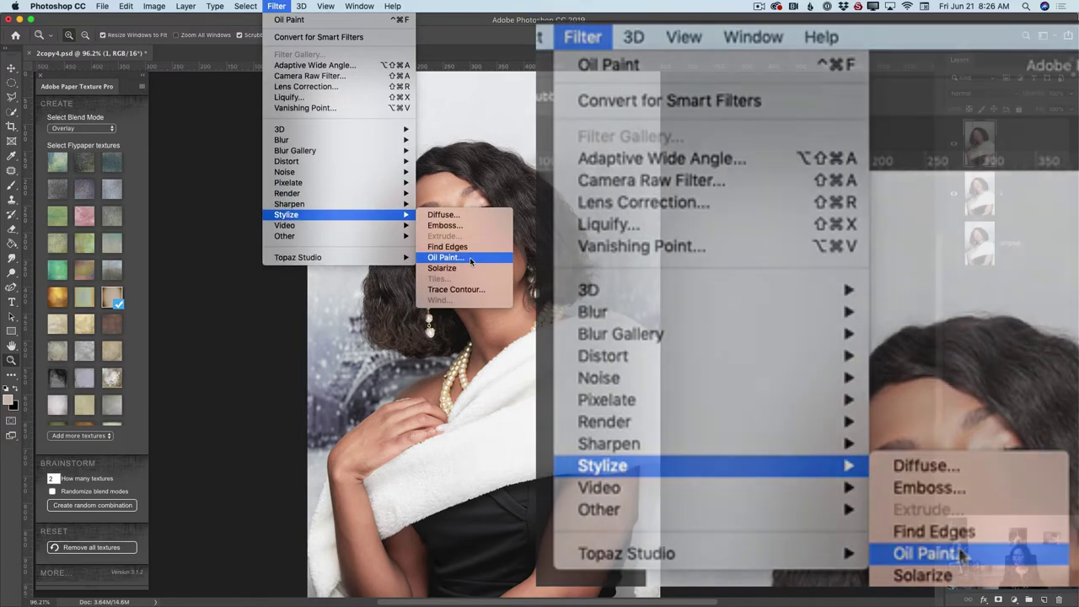
click(471, 259)
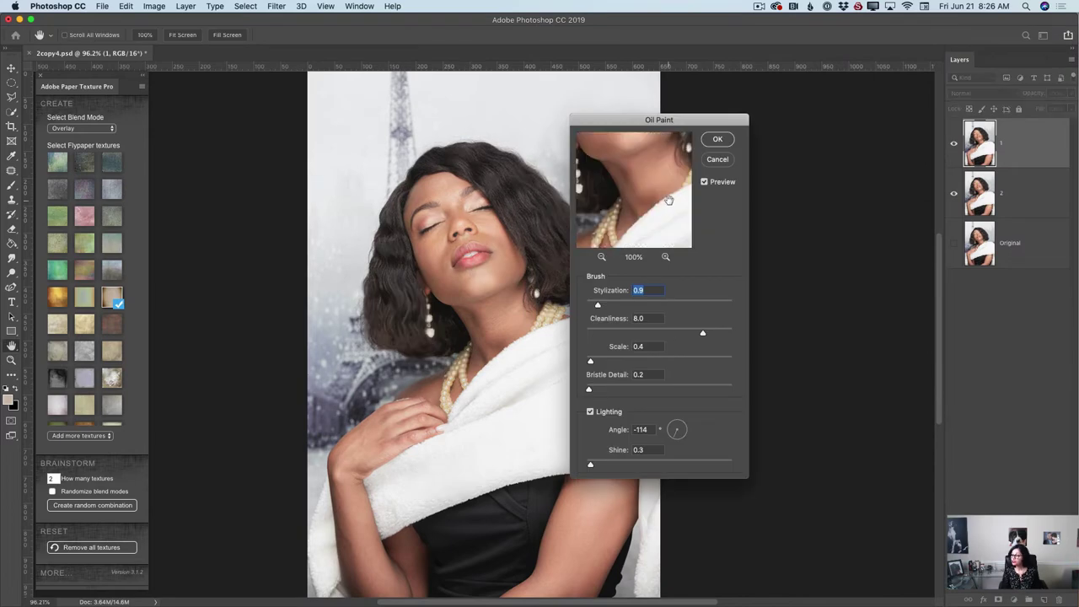
click(704, 181)
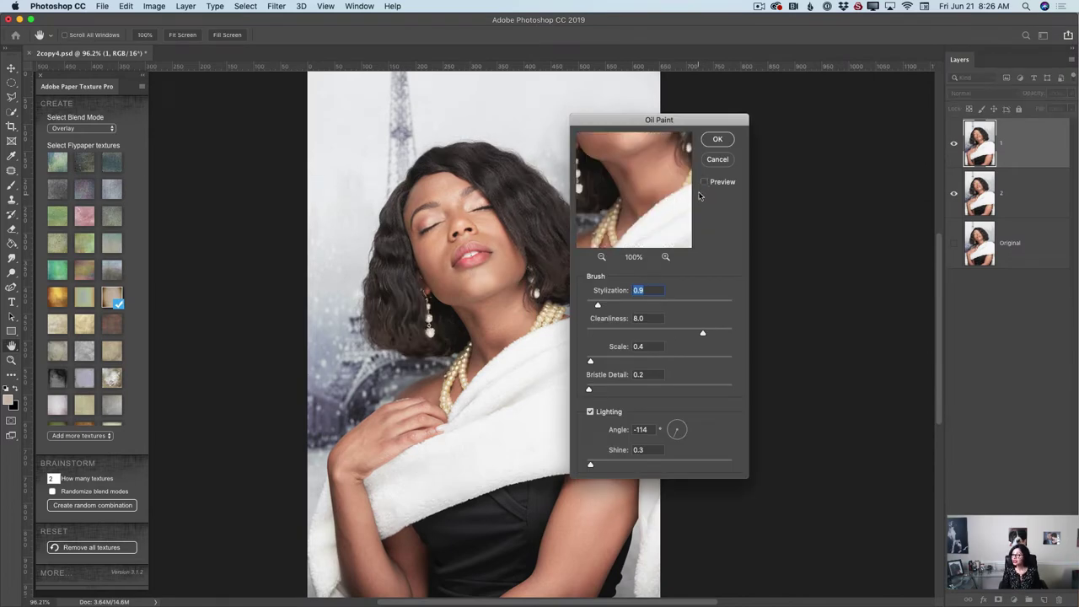
click(704, 182)
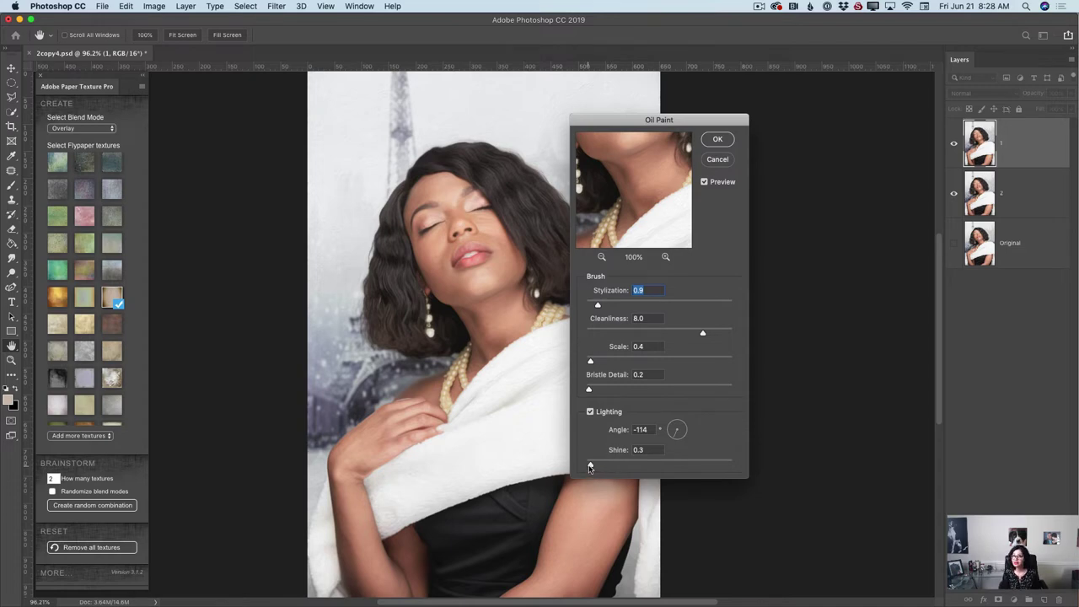
Try the Oil Paint Shine at 10.0, reduce it to 0.8, and set the lighting Angle to 17 degrees.
drag(590, 468, 730, 466)
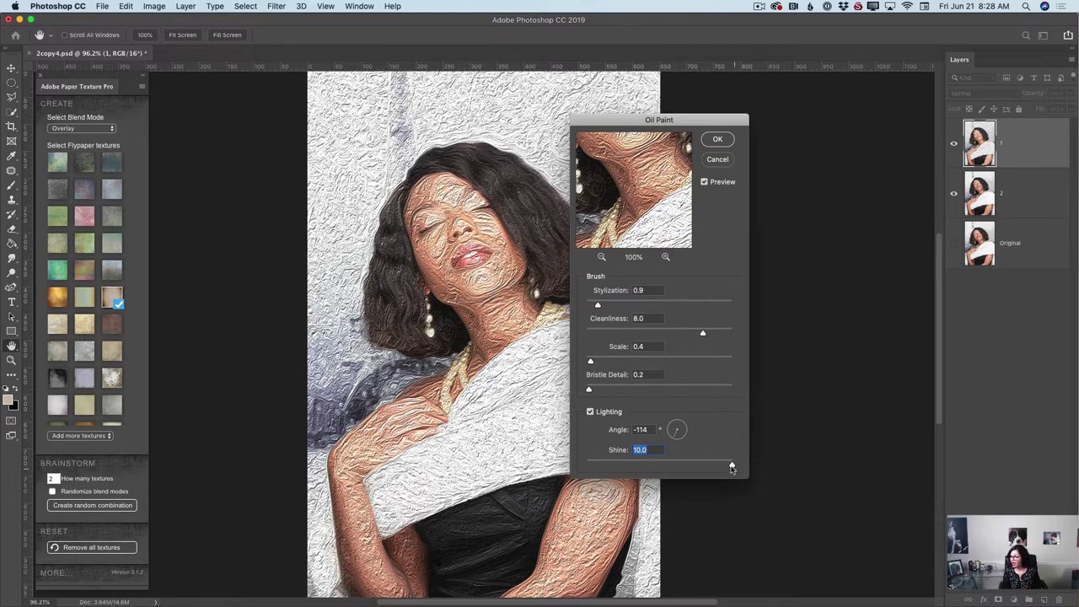
drag(730, 466, 598, 464)
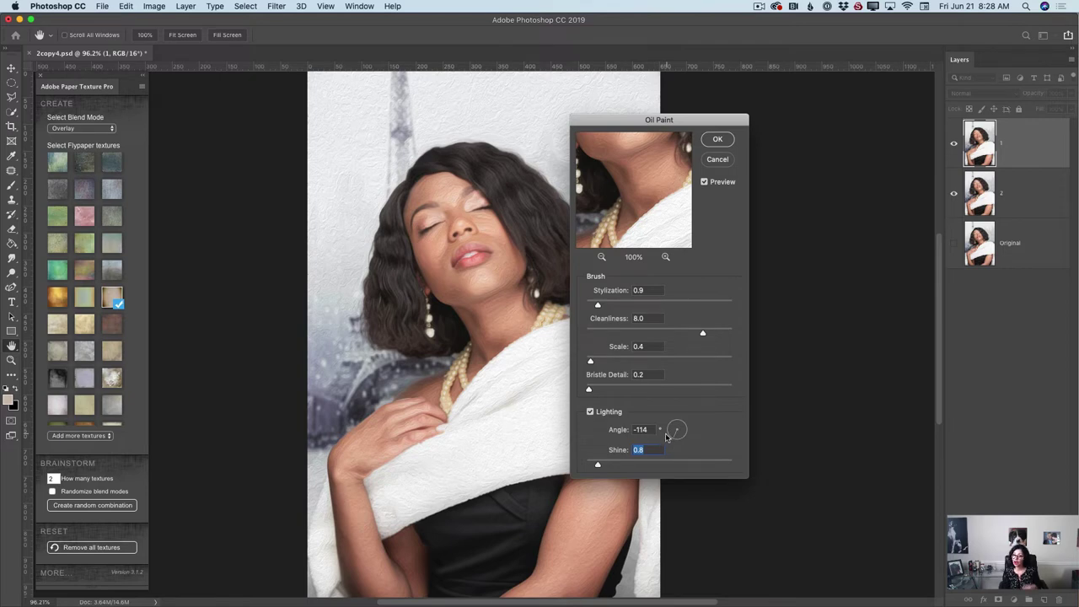
drag(673, 438, 697, 428)
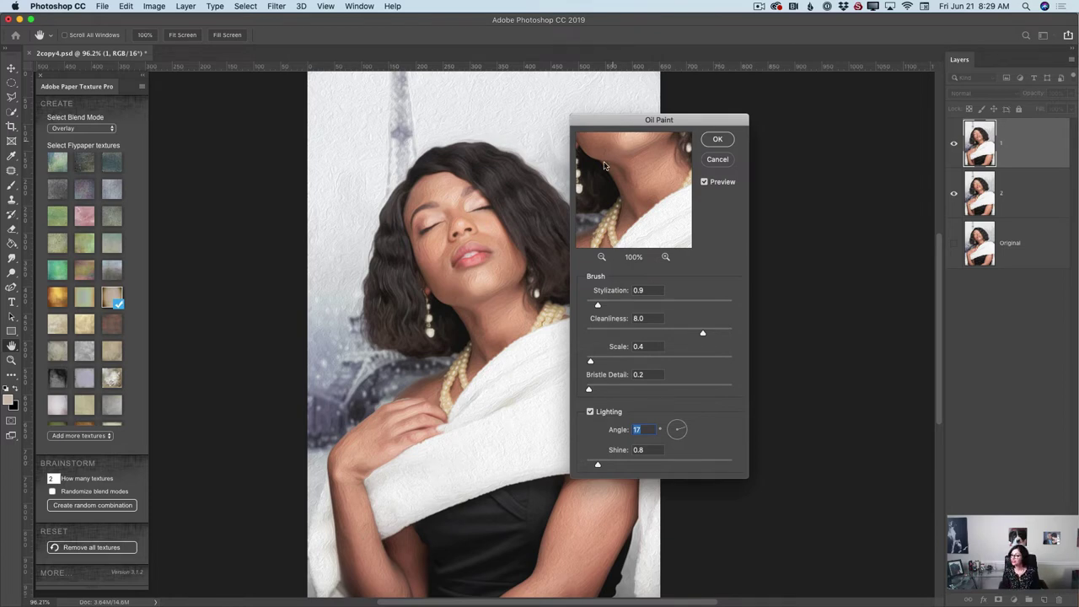
Set the Oil Paint brush to Stylization 0.6, Cleanliness 5.2, Scale 1.3 and Bristle Detail 4.0.
drag(598, 307, 592, 306)
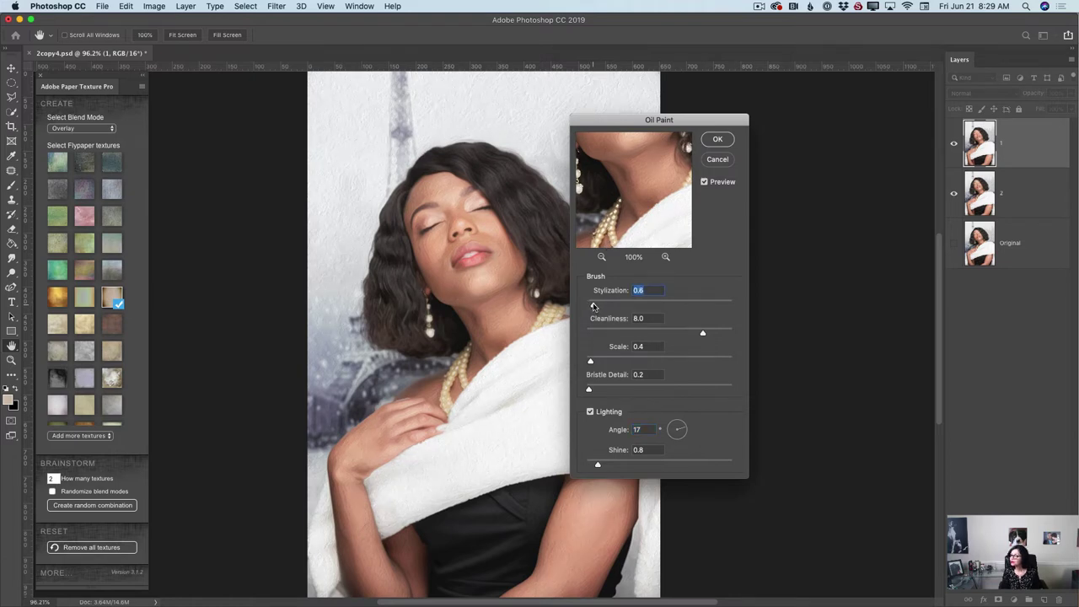
drag(702, 335, 663, 338)
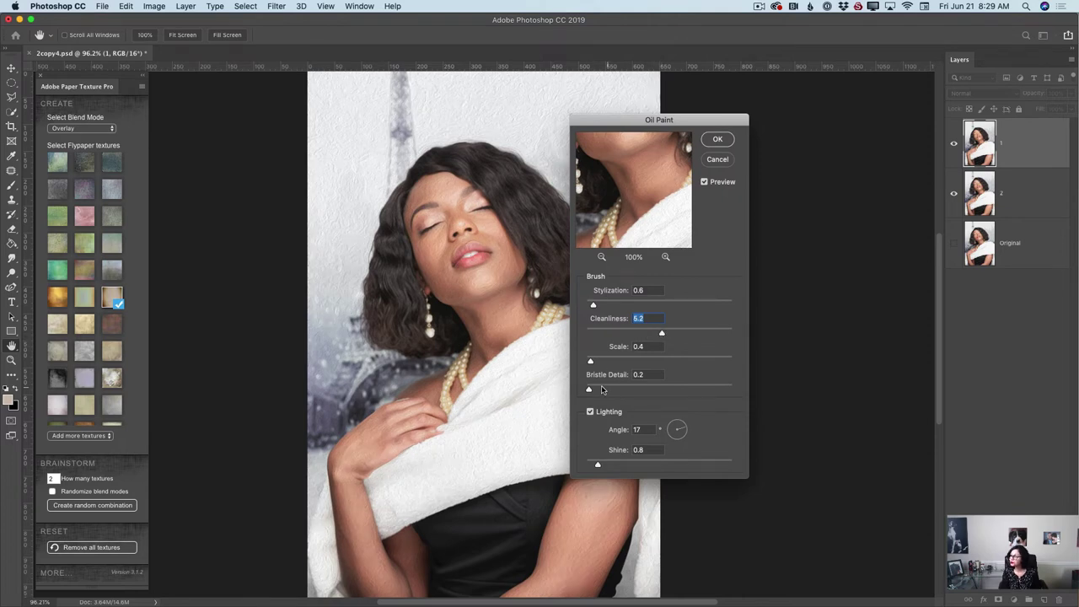
drag(590, 361, 681, 363)
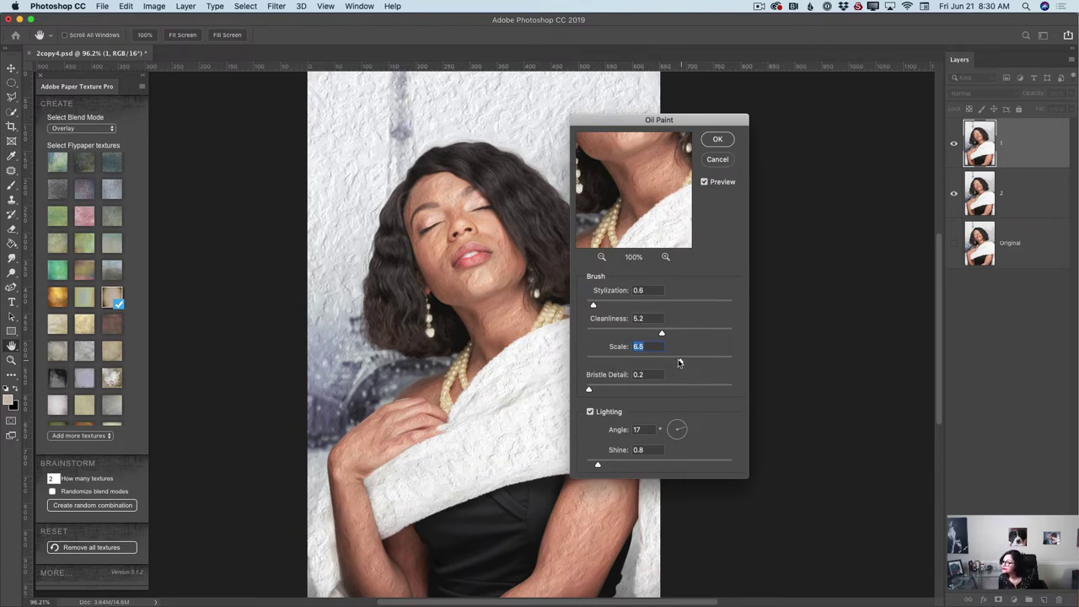
drag(681, 362, 604, 365)
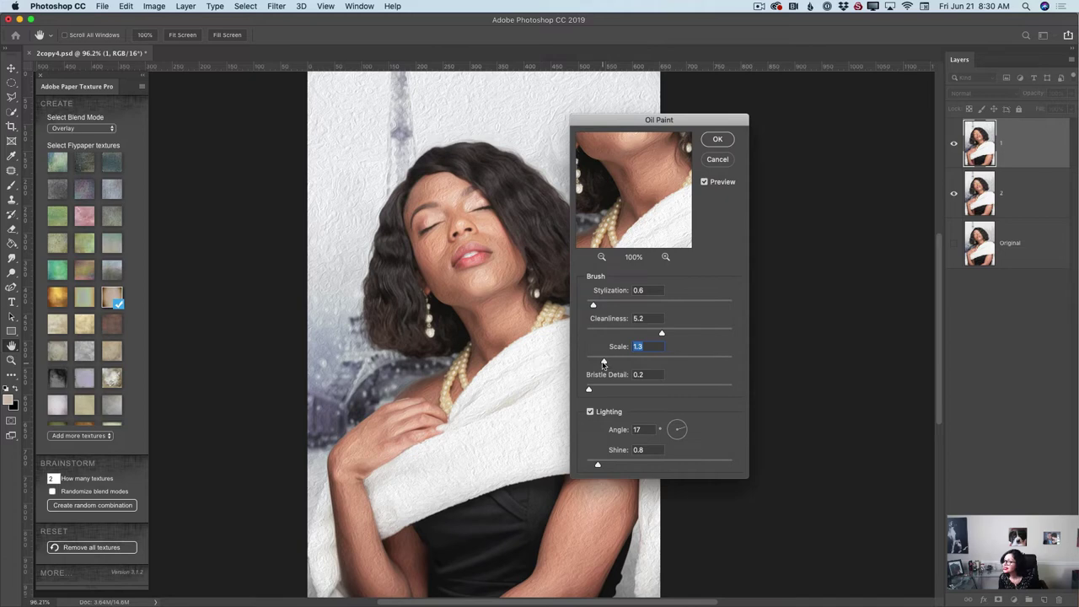
drag(589, 388, 638, 394)
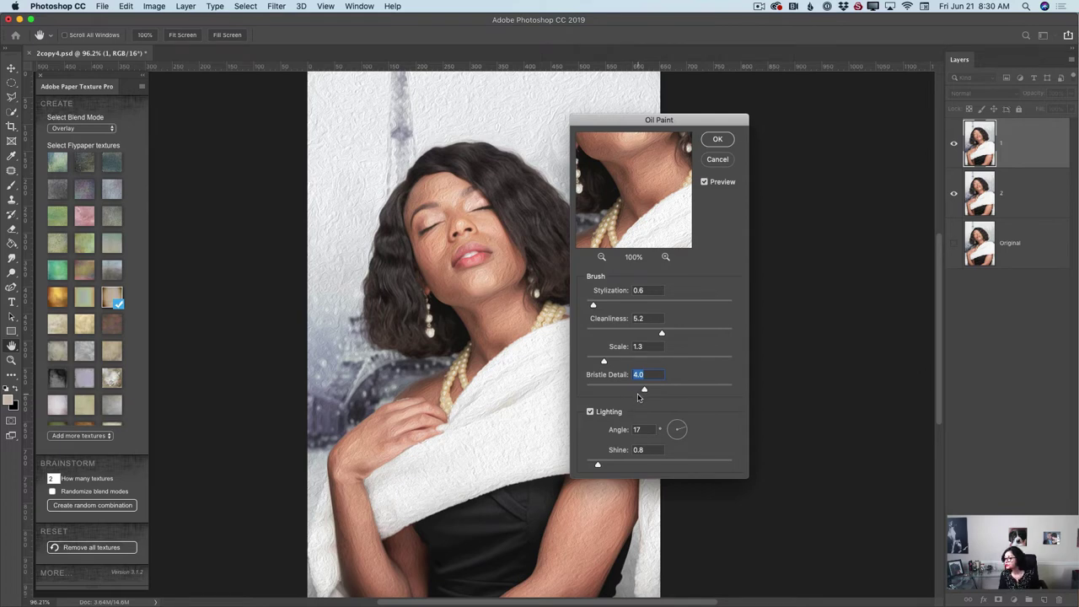
Lower the Shine to 0.2 and apply the Oil Paint filter to layer 1.
drag(598, 465, 593, 466)
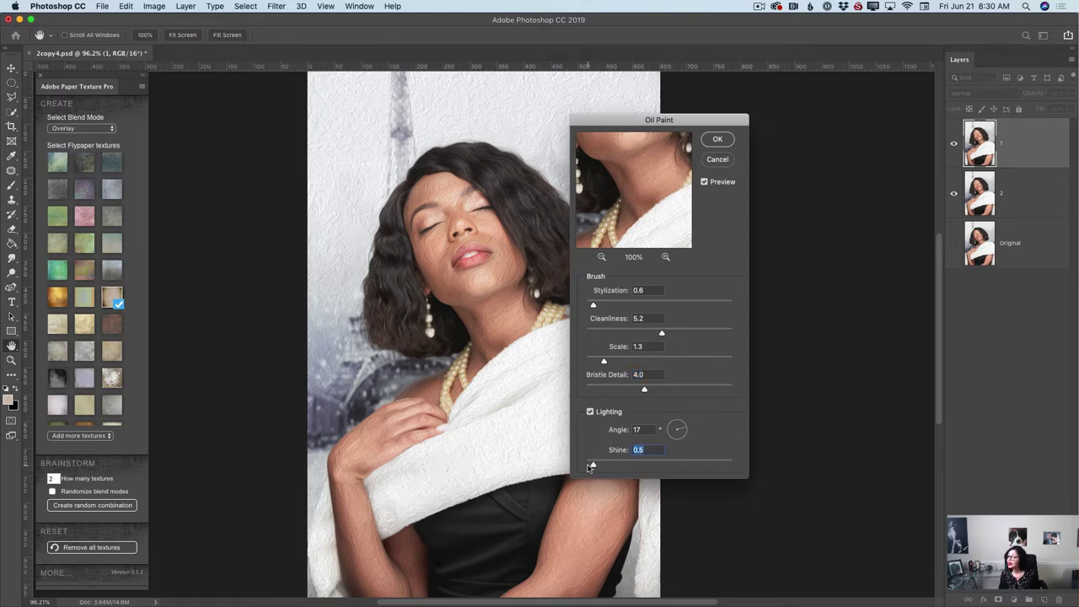
drag(592, 465, 589, 465)
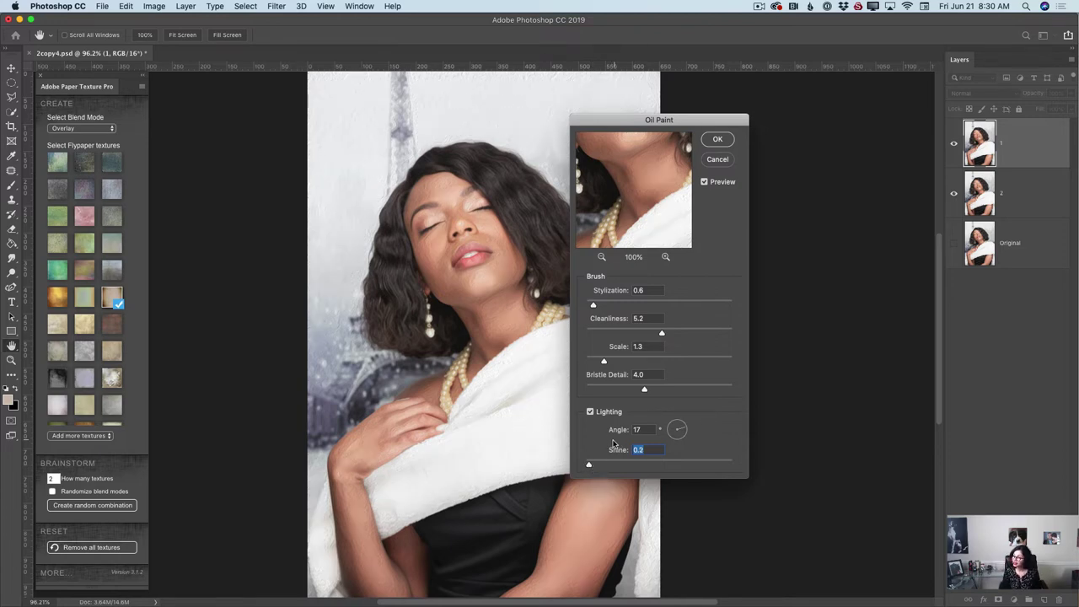
click(717, 140)
Compare the oil-painted layer 1 with the Original up close by showing the Original, hiding layer 2 and toggling layer 1.
drag(489, 204, 527, 240)
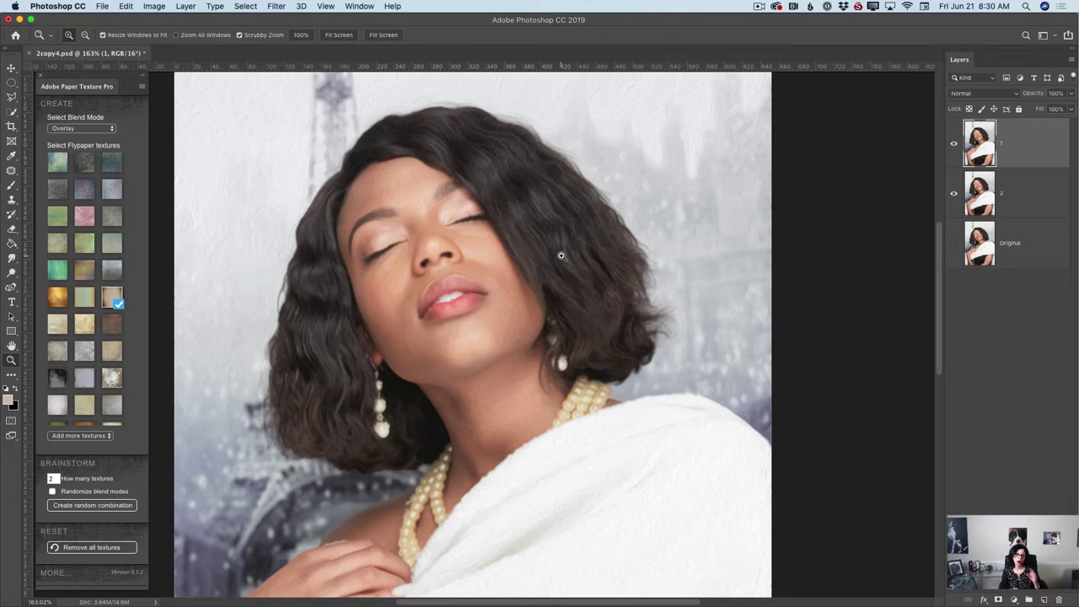
click(954, 244)
click(958, 204)
click(953, 154)
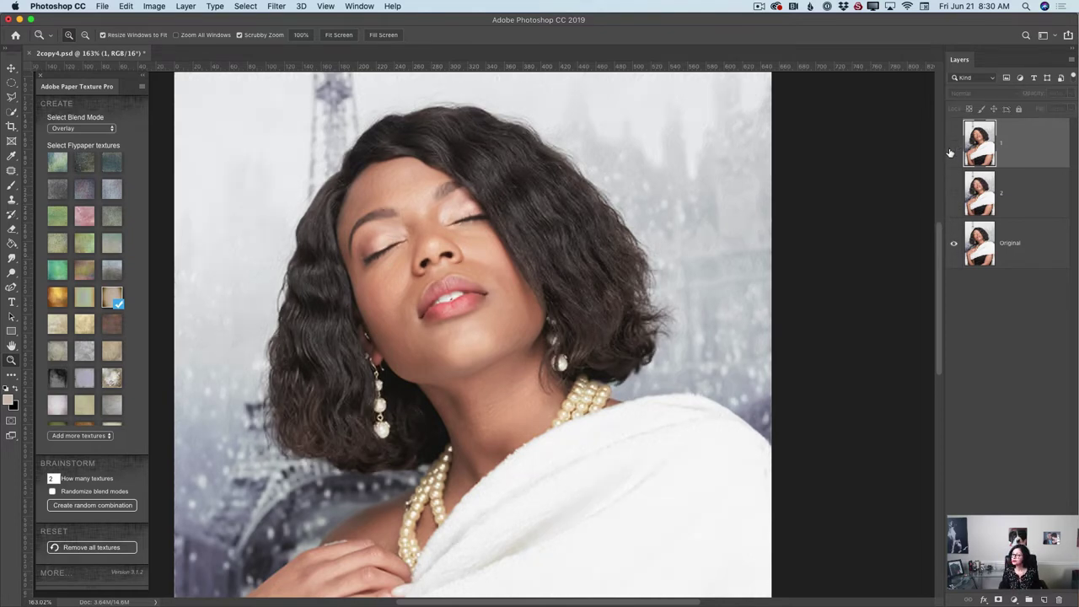
click(954, 144)
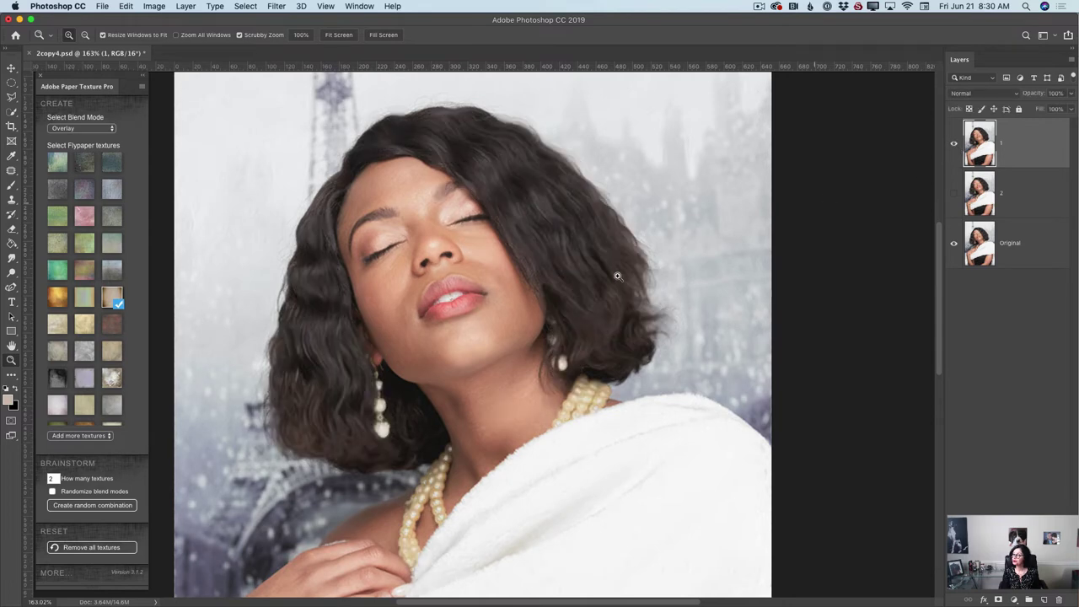
mouse_move(605, 297)
mouse_down()
mouse_move(581, 295)
mouse_move(592, 289)
mouse_up()
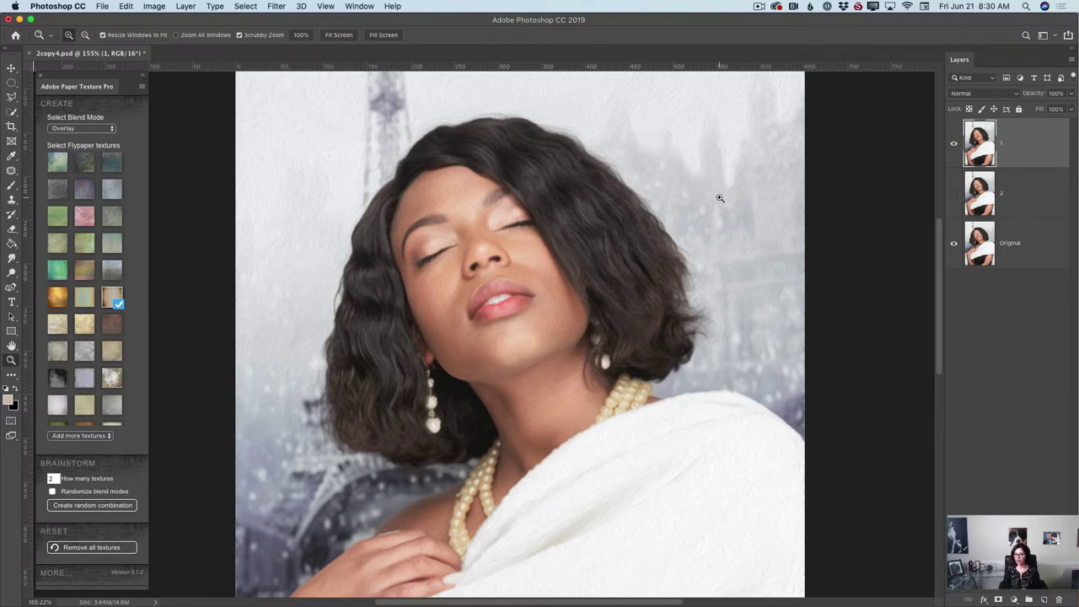
Show layer 2, hide layer 1, and open the Oil Paint filter on layer 2.
click(955, 194)
click(954, 144)
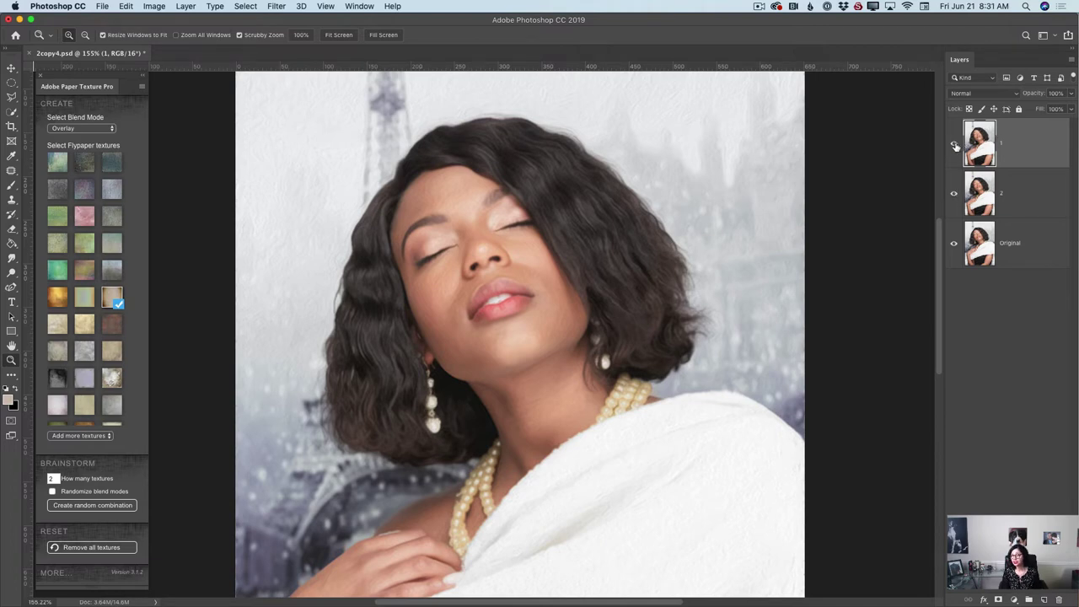
click(1017, 207)
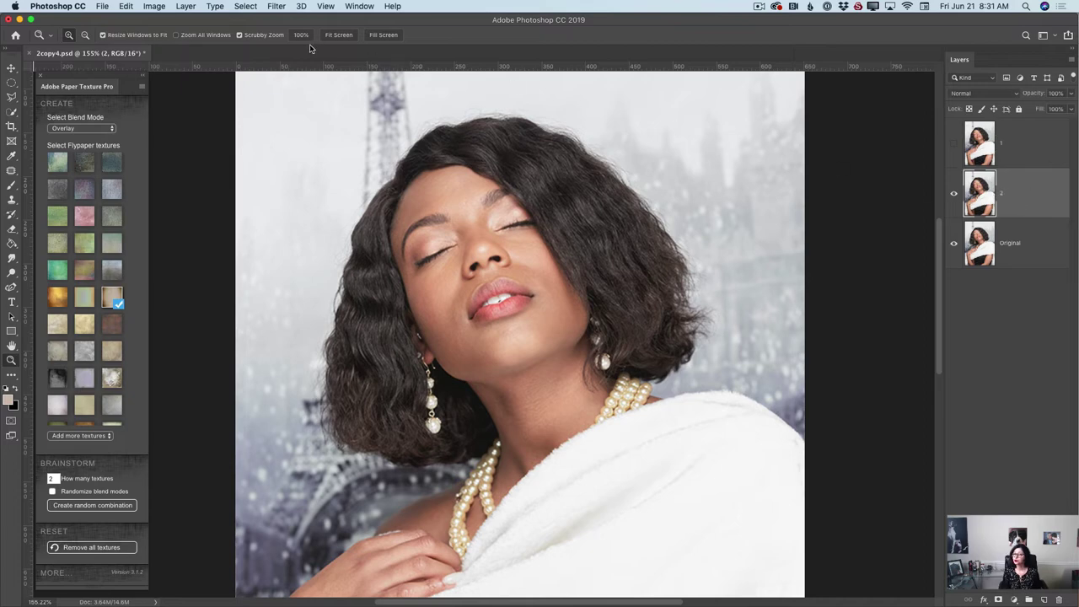
drag(476, 246, 460, 245)
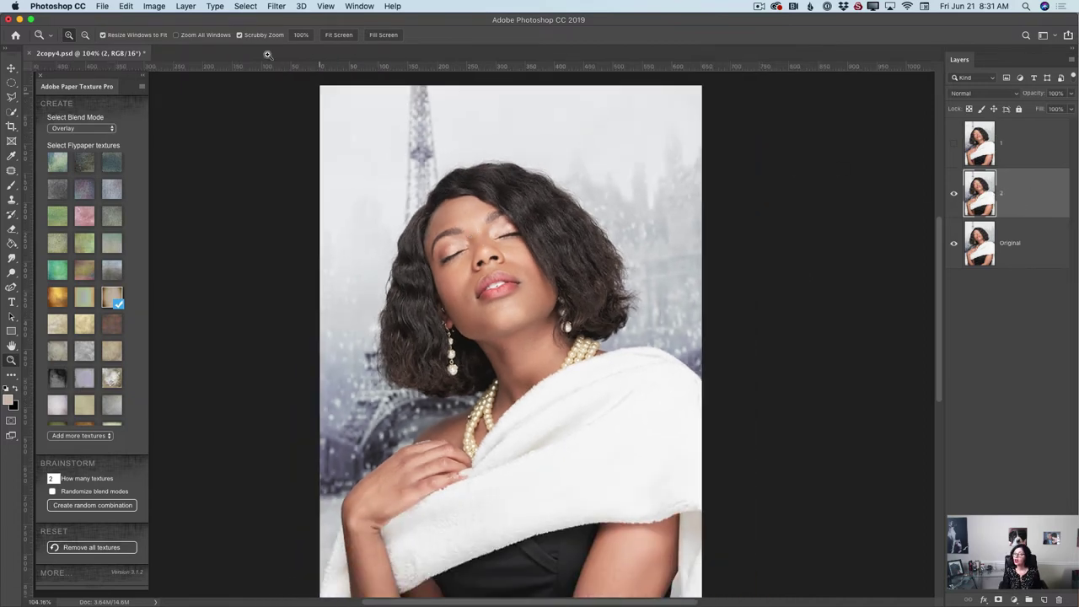
click(278, 6)
mouse_move(371, 214)
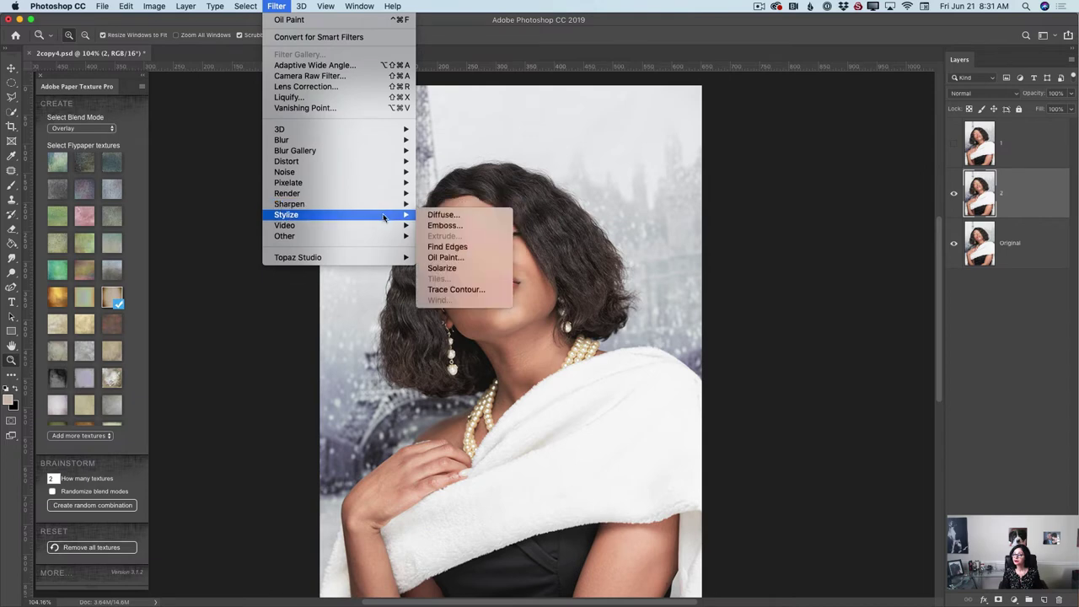
click(445, 257)
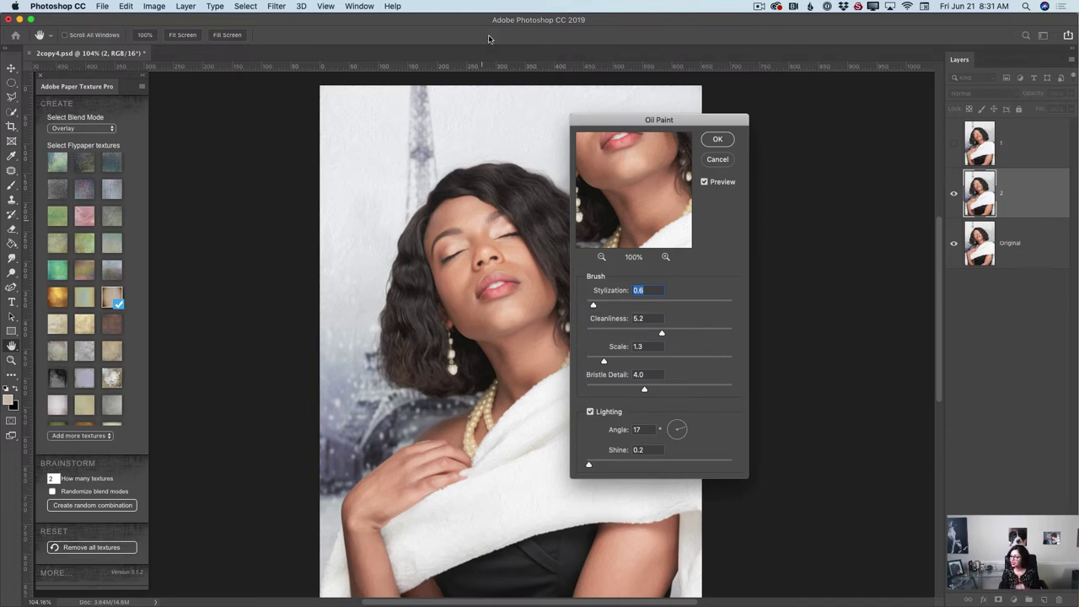
Raise Stylization to 3.9, nudge it down slightly, apply Oil Paint to layer 2, and compare the result with layer 1.
drag(594, 306, 643, 308)
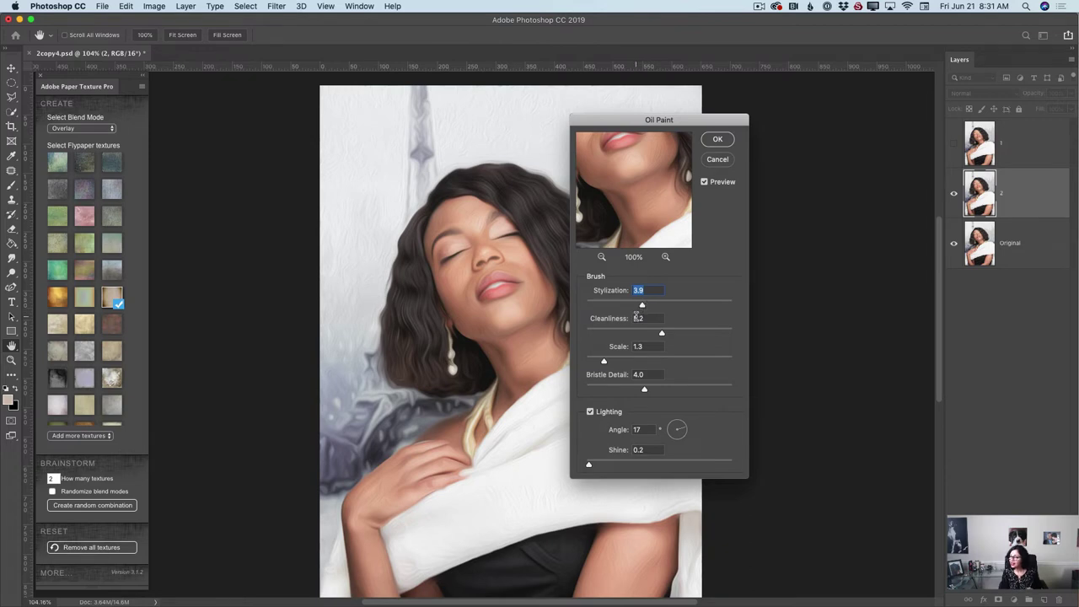
key(Down)
key(Down)
key(Down)
key(Down)
key(Down)
click(716, 141)
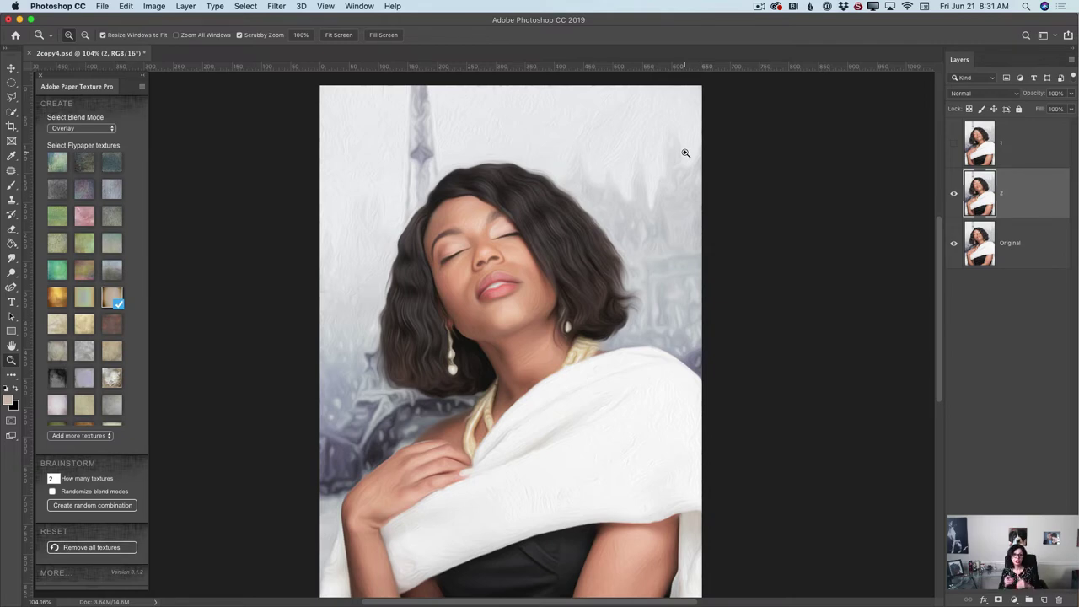
click(954, 145)
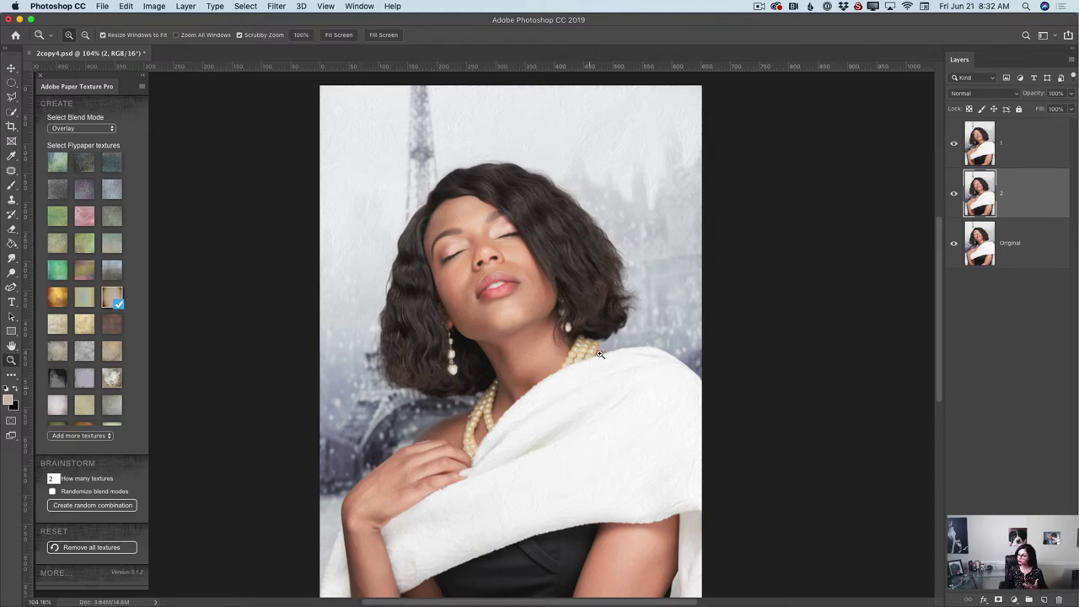
click(953, 143)
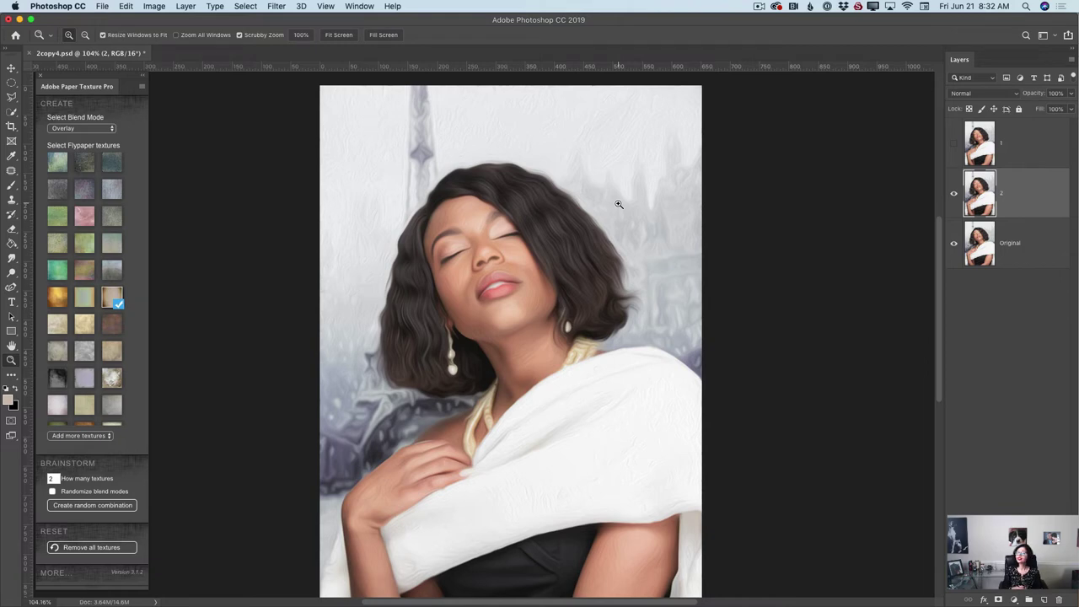
Show layer 1, hide the Original, and add a white layer mask to layer 1.
click(954, 143)
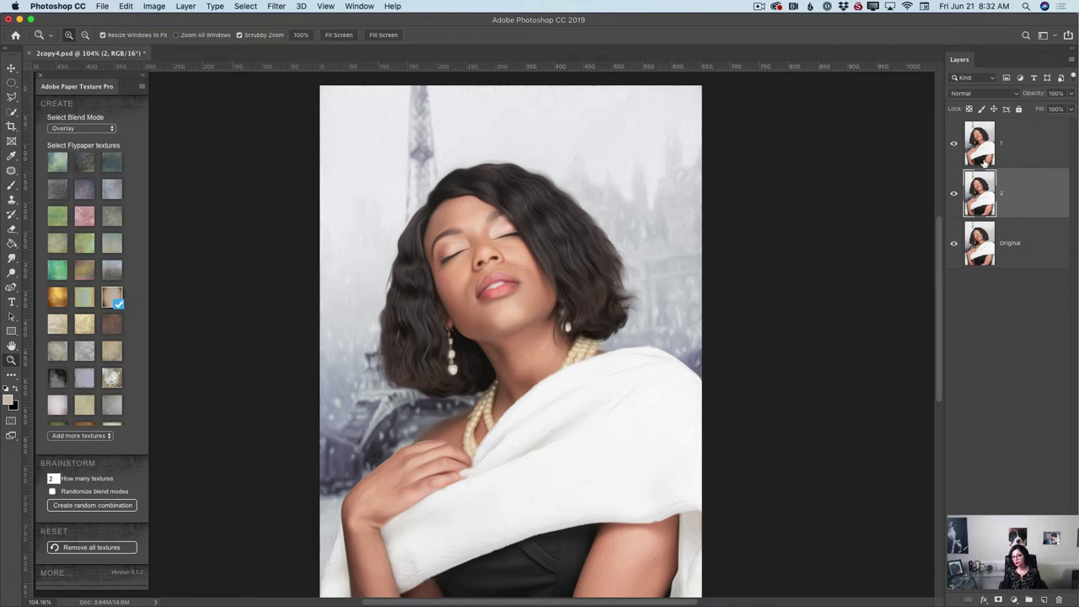
click(954, 243)
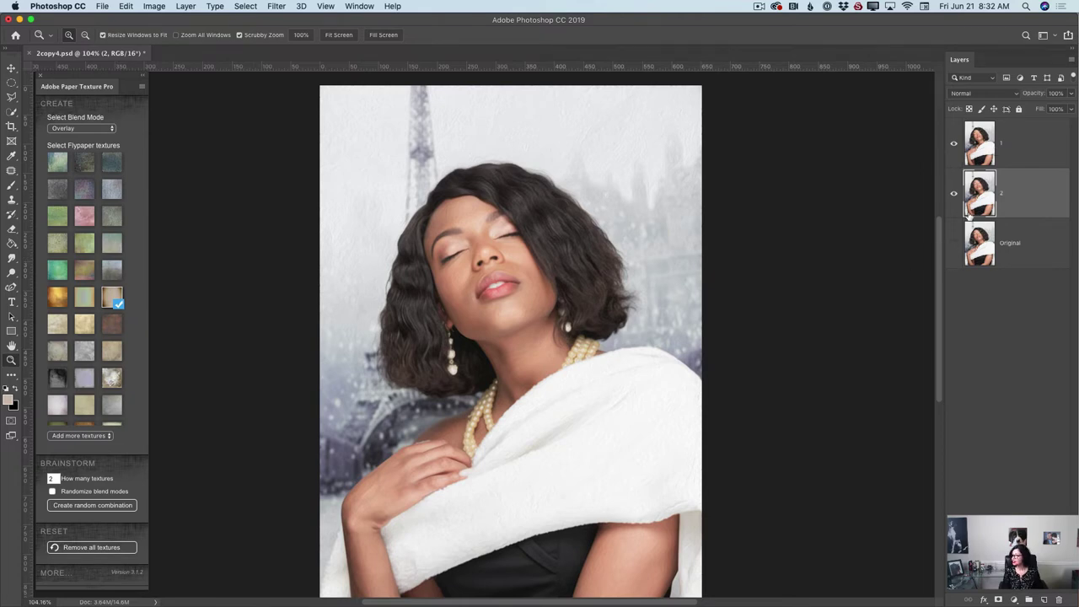
click(1017, 147)
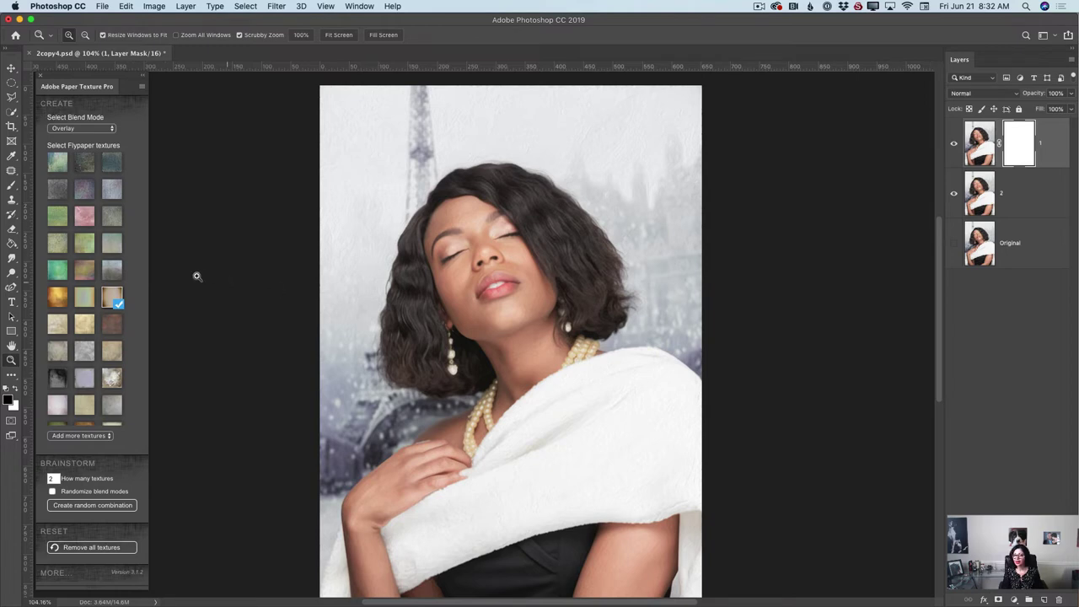
Paint black over the face on layer 1's mask with the Brush tool, and merge the visible layers.
click(12, 186)
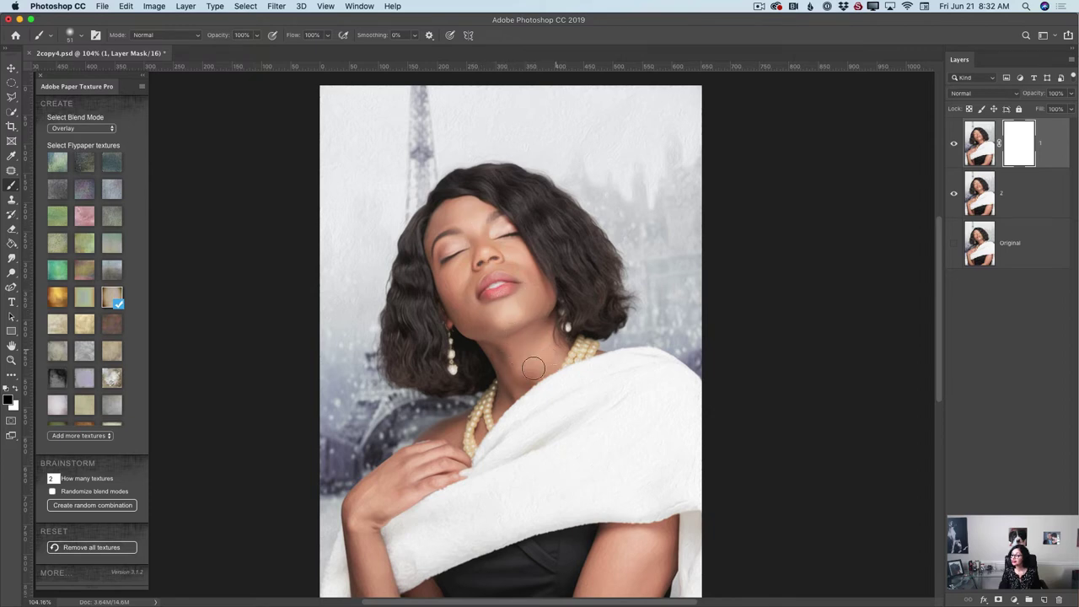
mouse_move(468, 214)
mouse_down()
mouse_move(453, 263)
mouse_move(502, 272)
mouse_up()
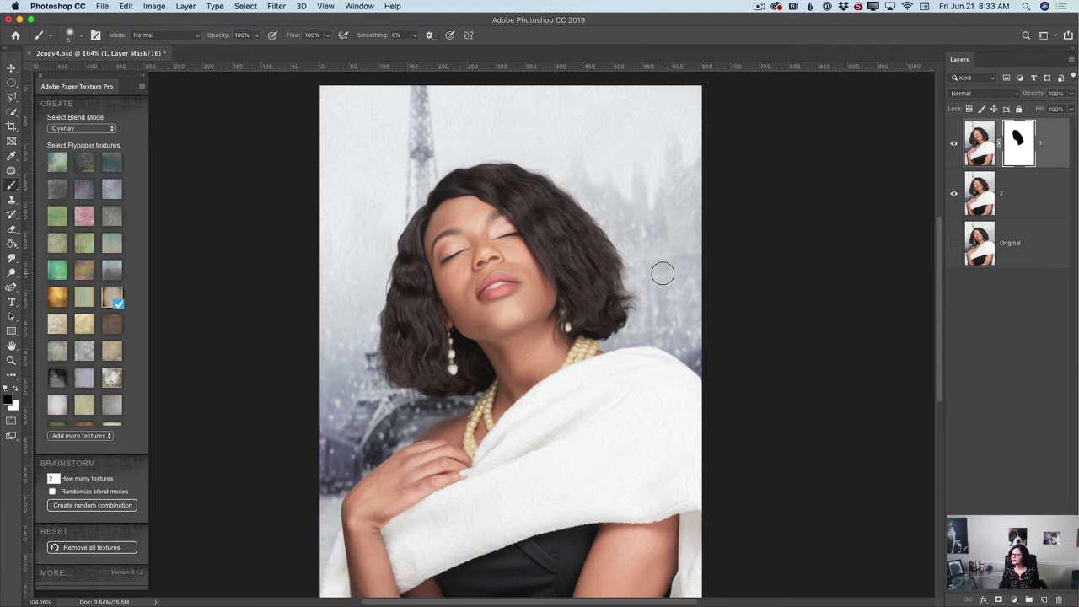
click(1072, 60)
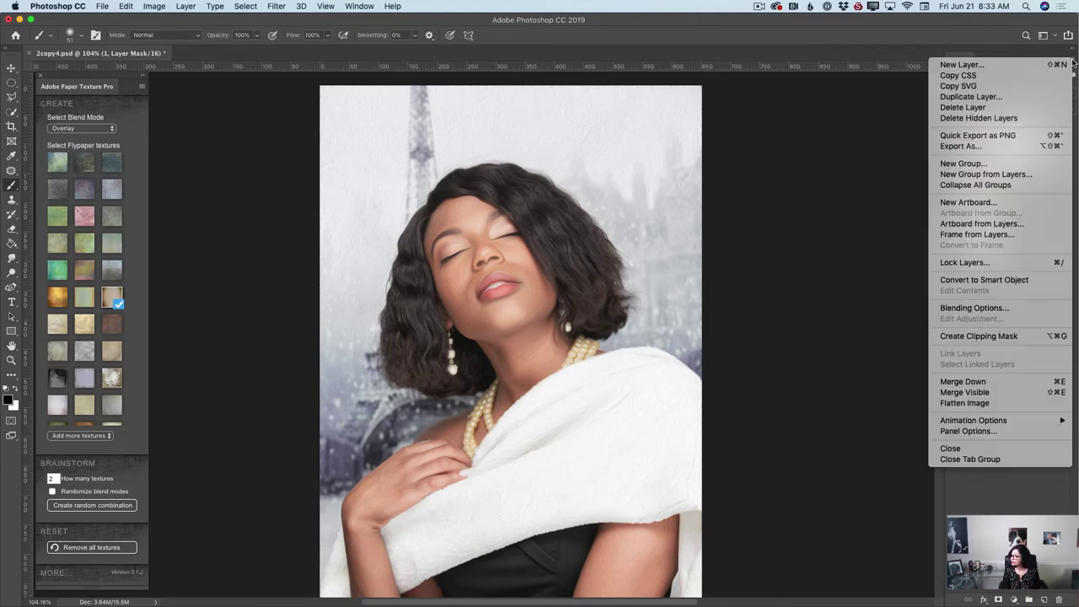
click(964, 392)
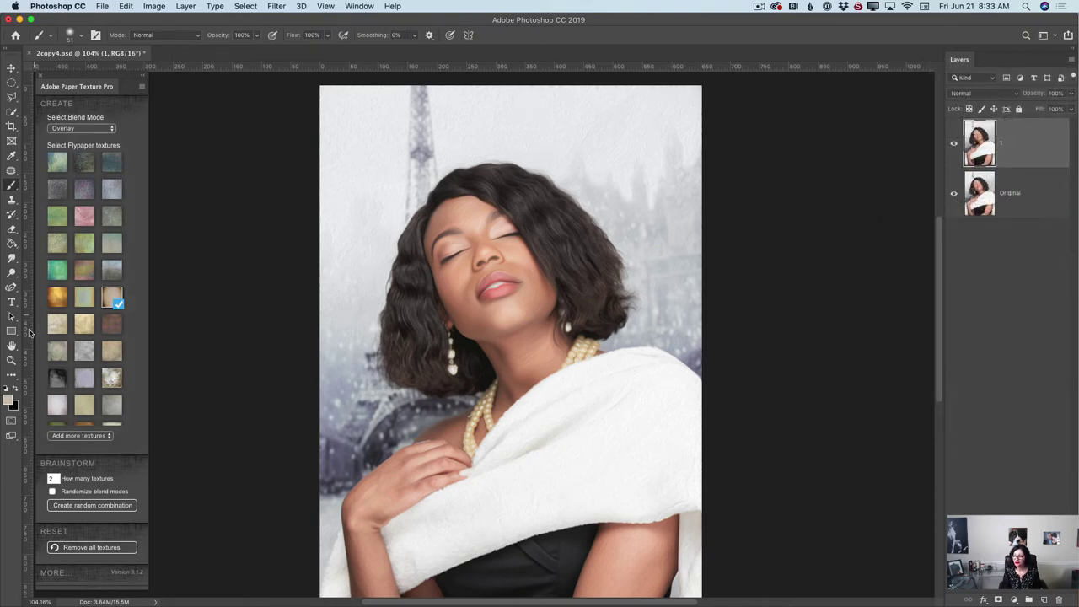
Compare the merged painterly layer with the Original up close by toggling its visibility.
click(11, 360)
drag(493, 255, 537, 293)
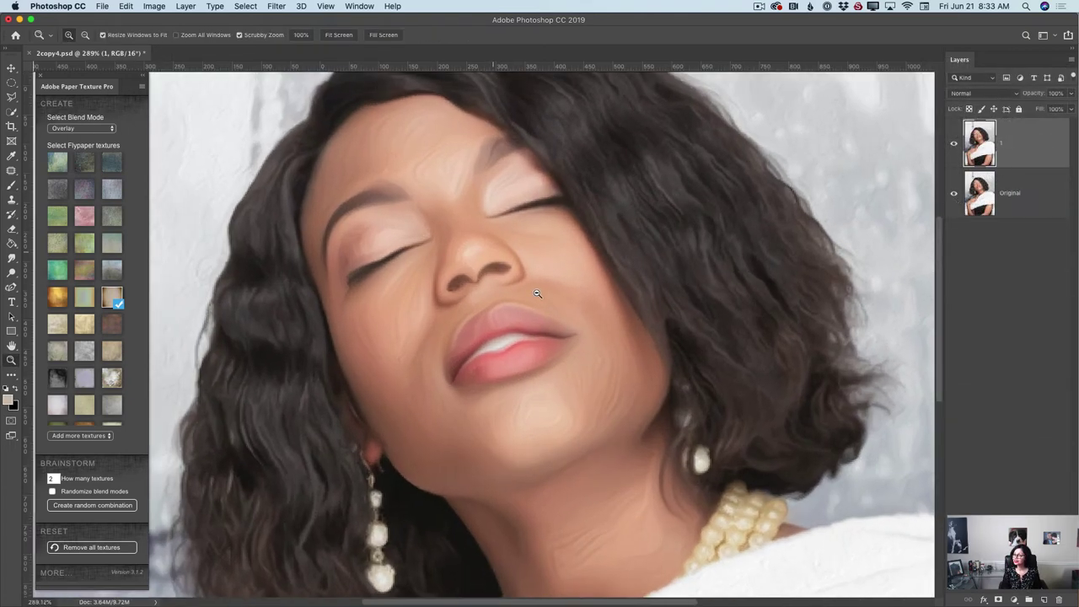
key(super+0)
click(955, 148)
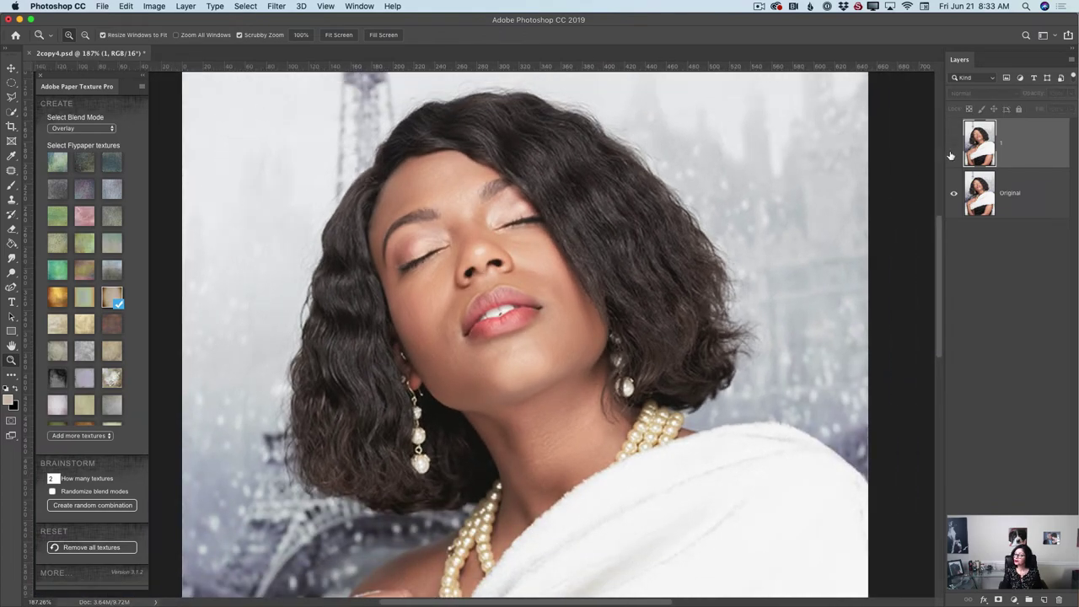
click(953, 148)
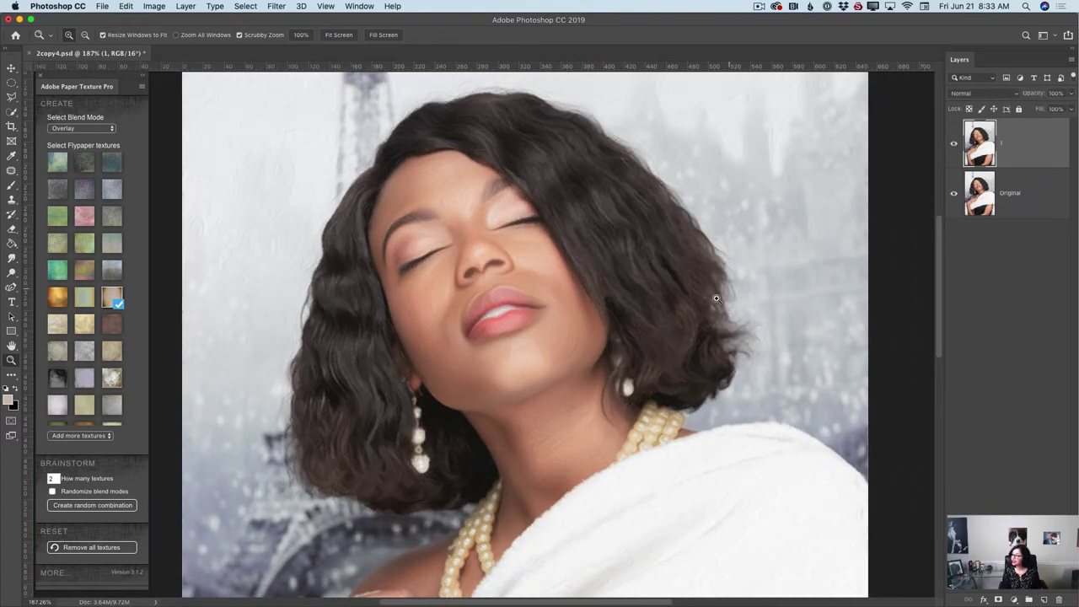
drag(719, 299, 686, 298)
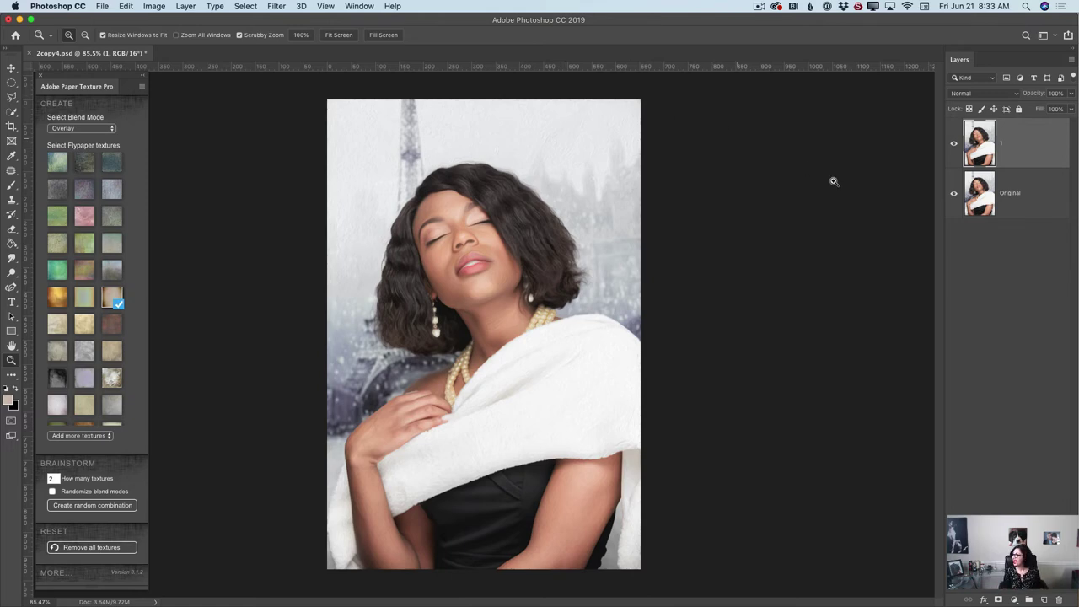
Add a new layer above the merged portrait and fill it with white using the Paint Bucket tool.
click(1043, 600)
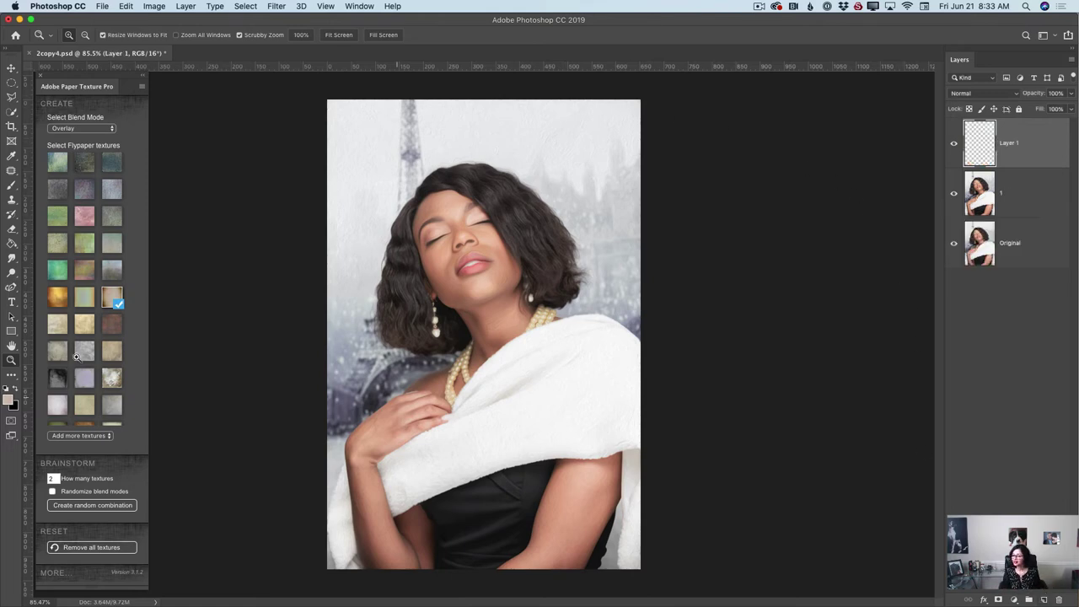
key(d)
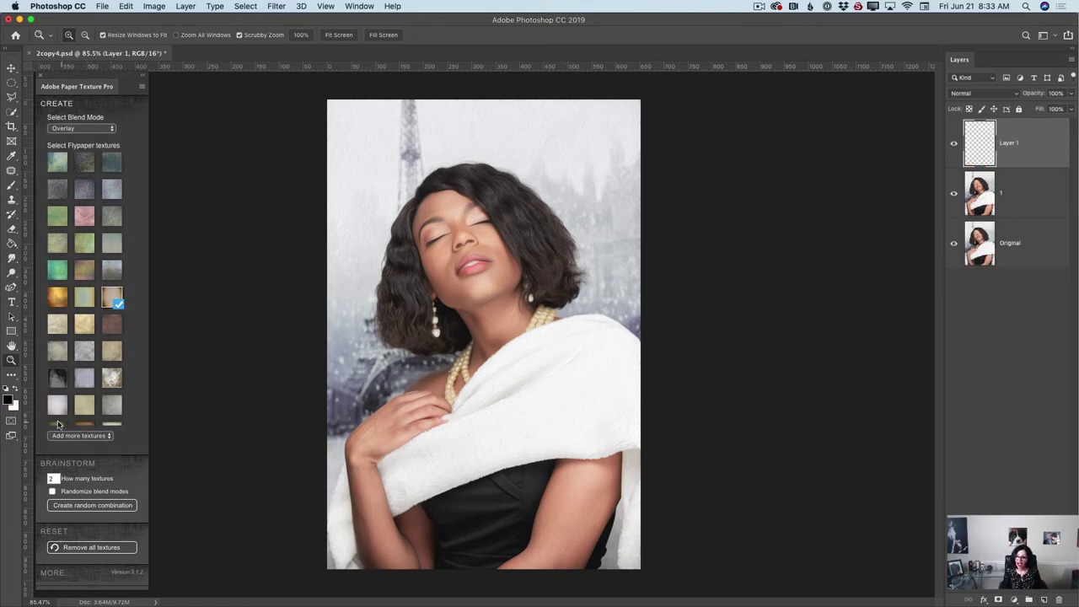
click(15, 388)
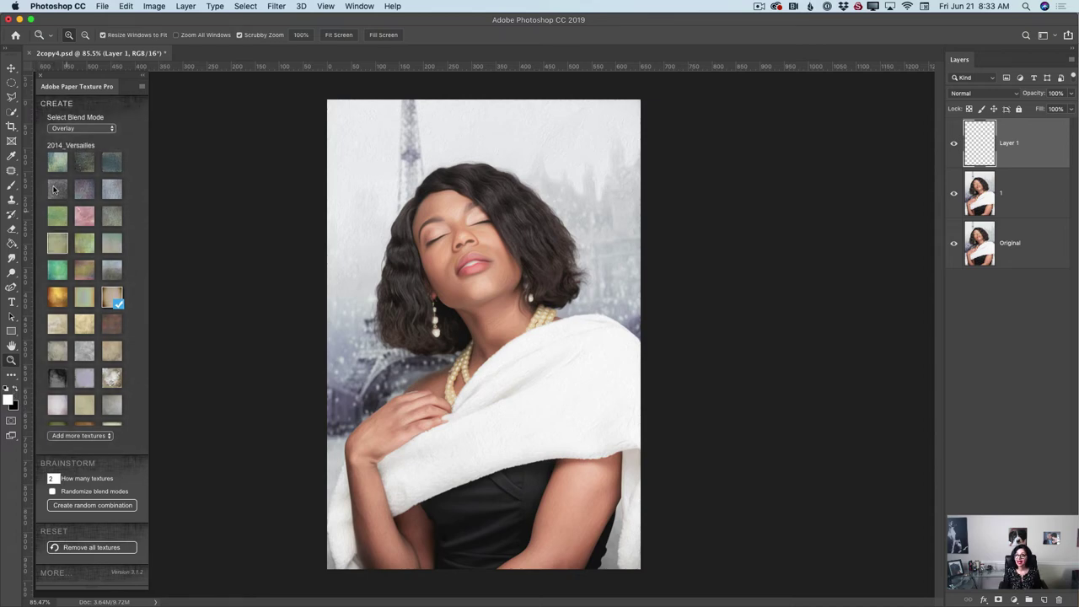
drag(12, 243, 48, 253)
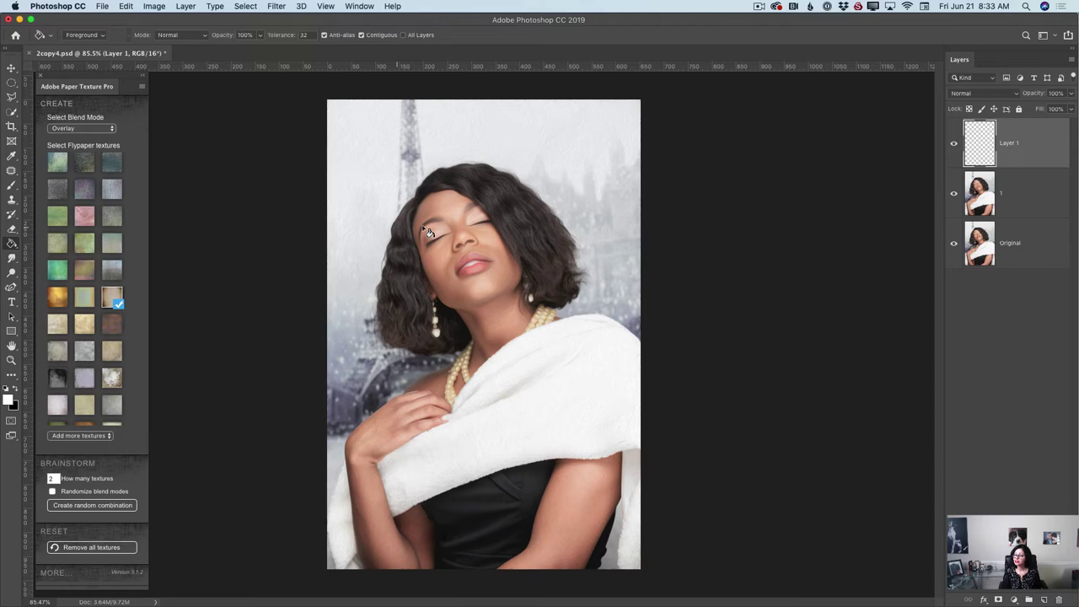
click(443, 172)
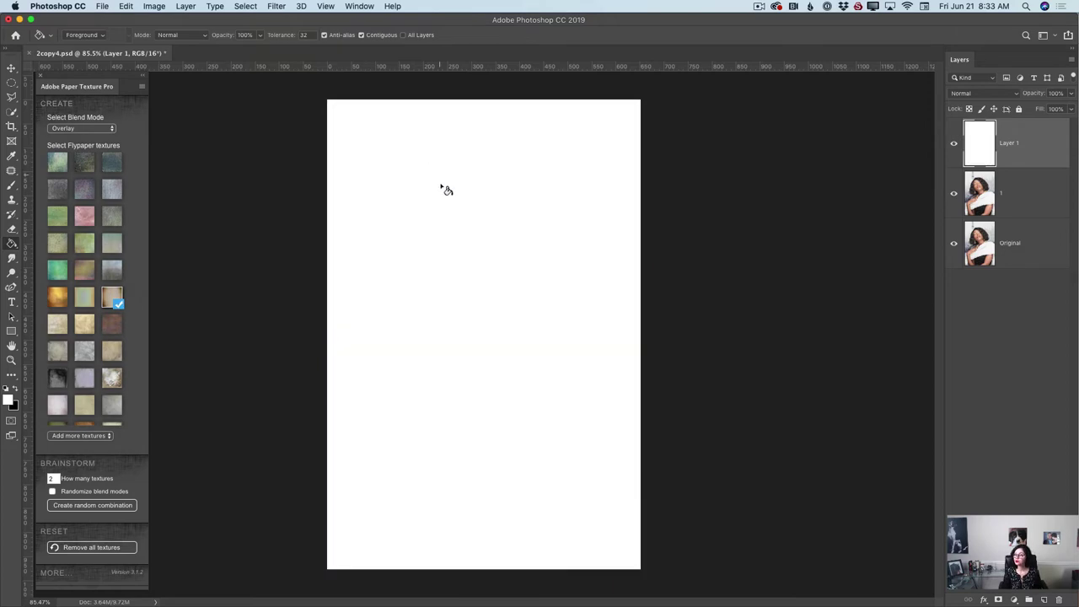
Add the Colosseum_Sienna texture from Adobe Paper Texture Pro above the white layer in Overlay blend mode.
click(11, 68)
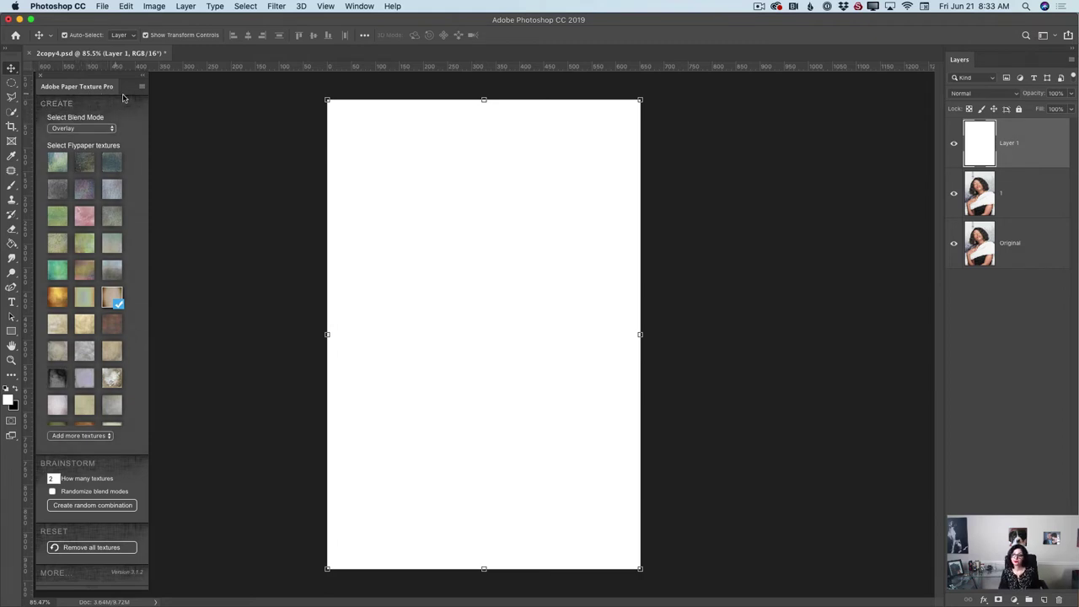
click(351, 8)
mouse_move(377, 60)
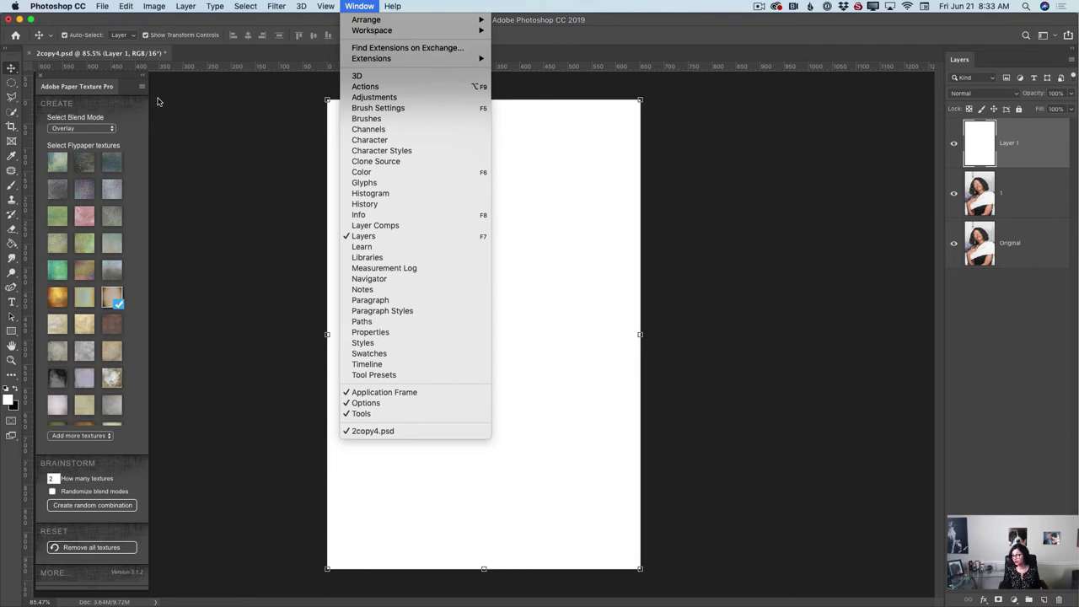
click(122, 82)
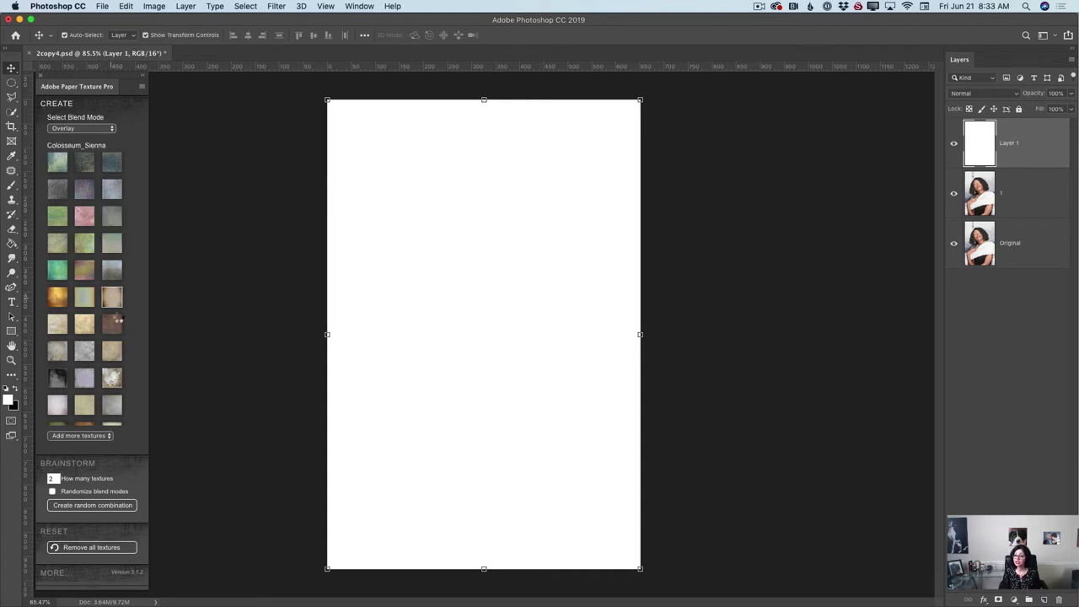
click(118, 316)
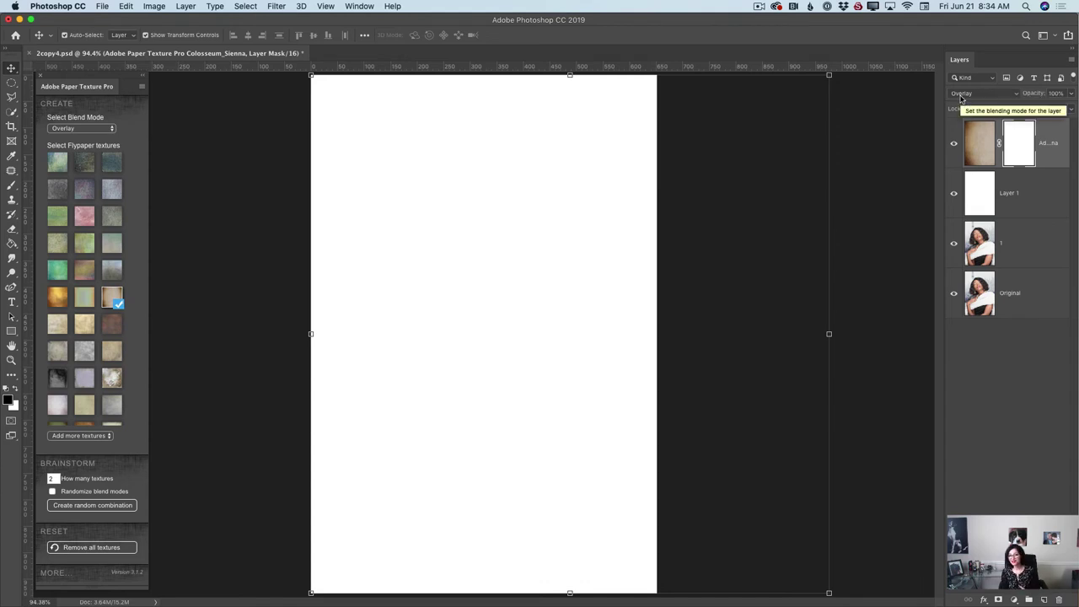
Set the texture layer's blend mode to Normal, hide layer 1 and the Original, and merge the texture with the white layer.
click(985, 93)
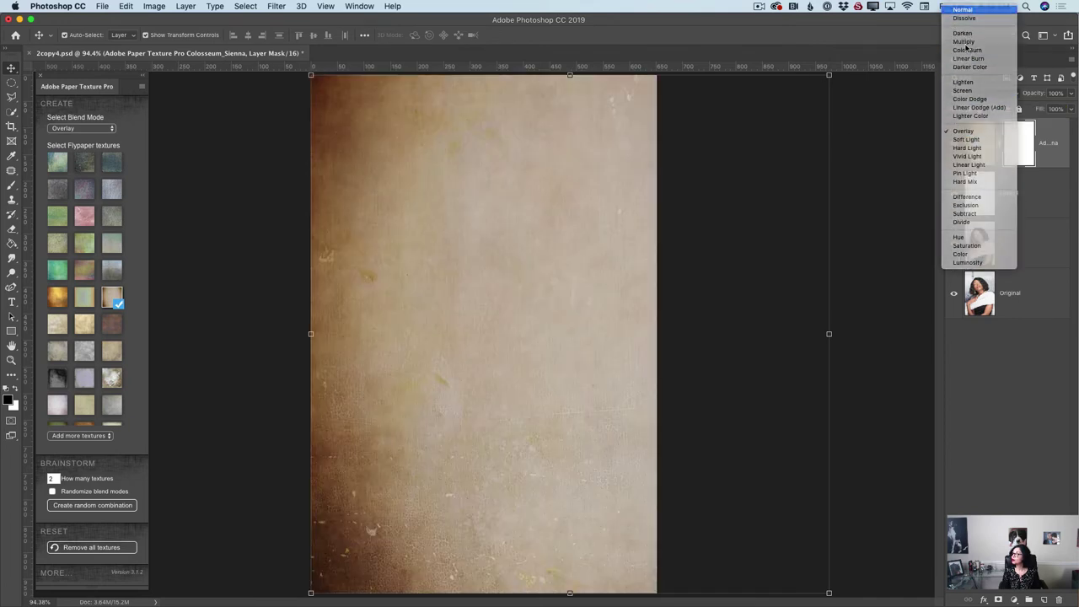
click(966, 9)
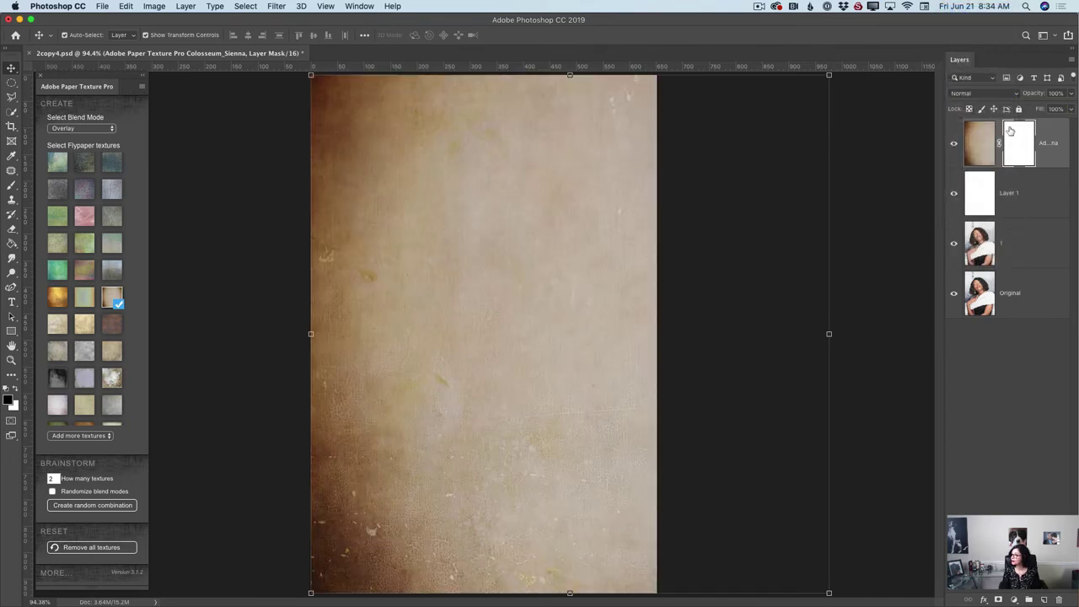
click(954, 244)
click(954, 293)
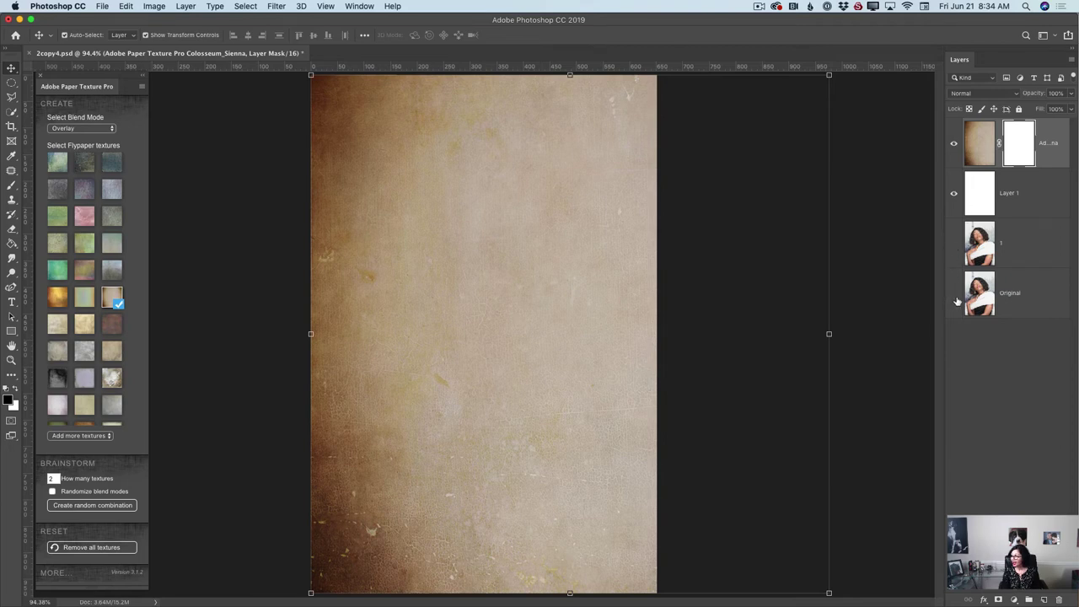
click(1072, 64)
click(962, 381)
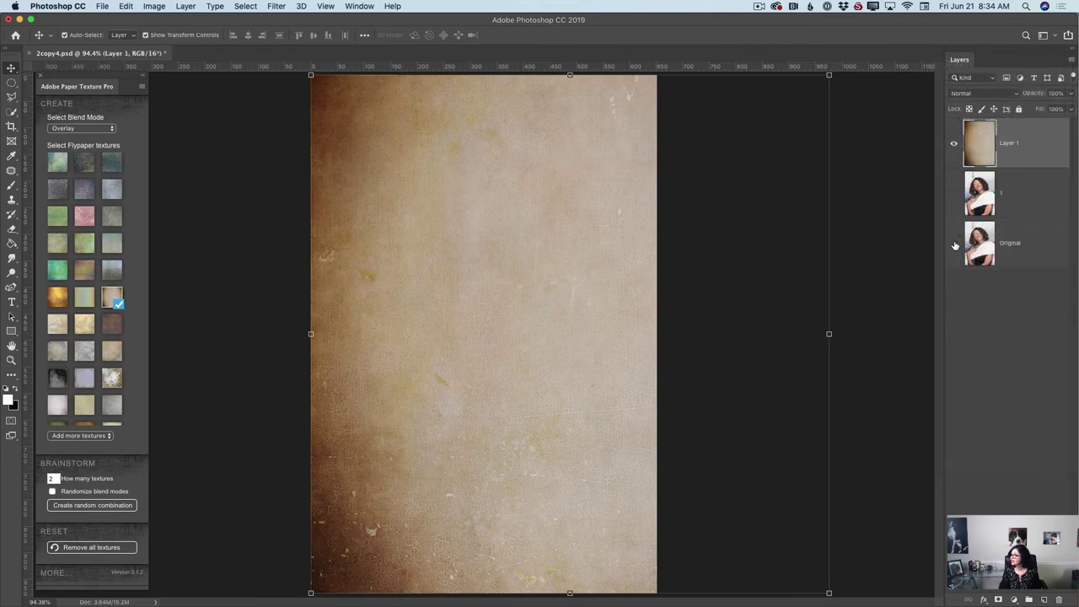
Show layer 1 and the Original again, and lower the merged texture layer's opacity to 41%.
click(953, 243)
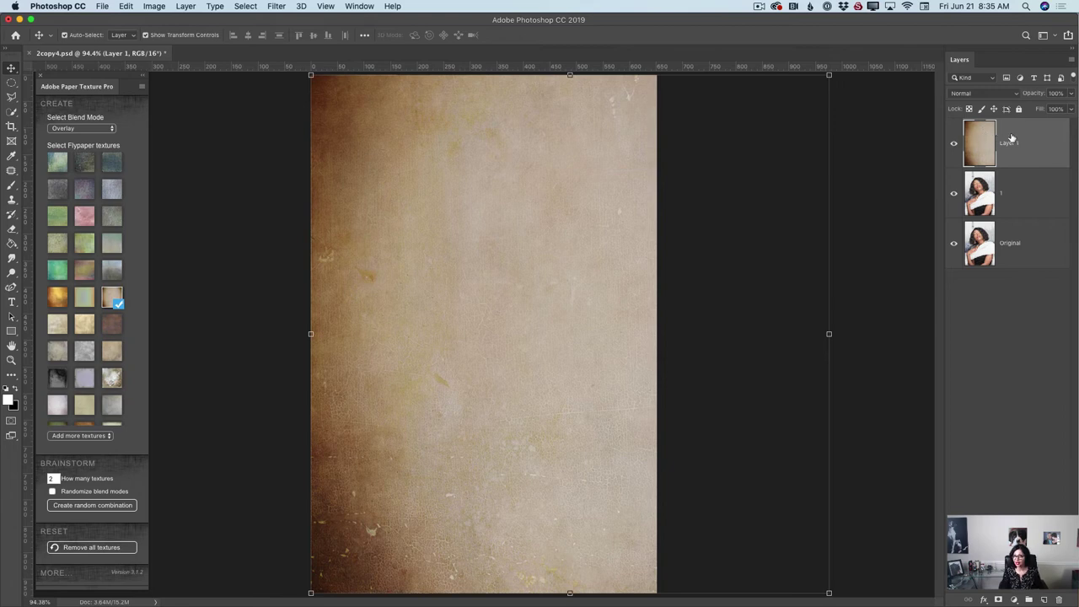
click(1072, 94)
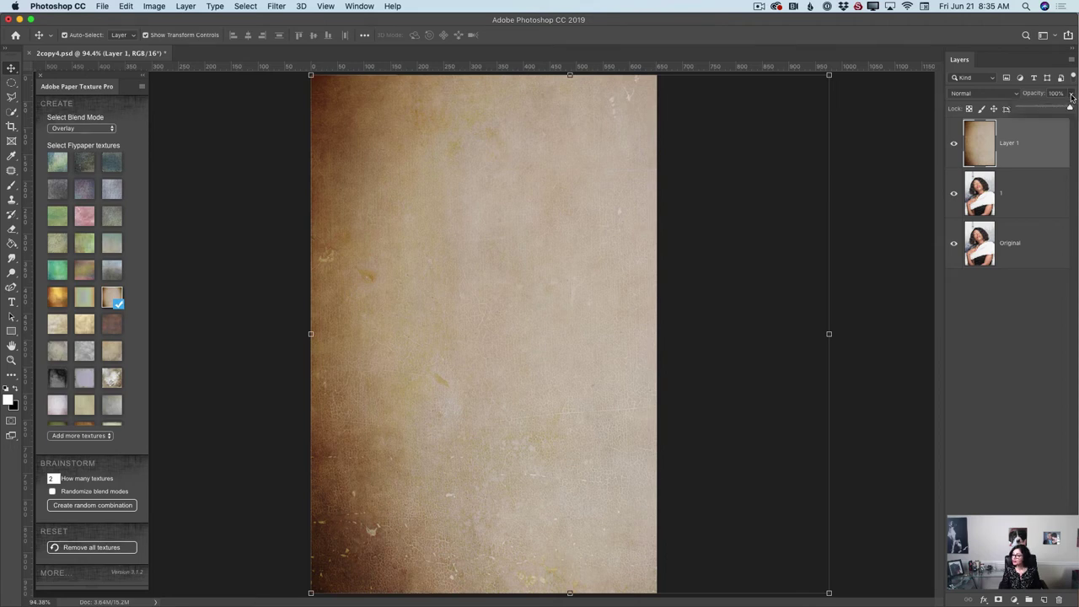
drag(1066, 110, 1039, 110)
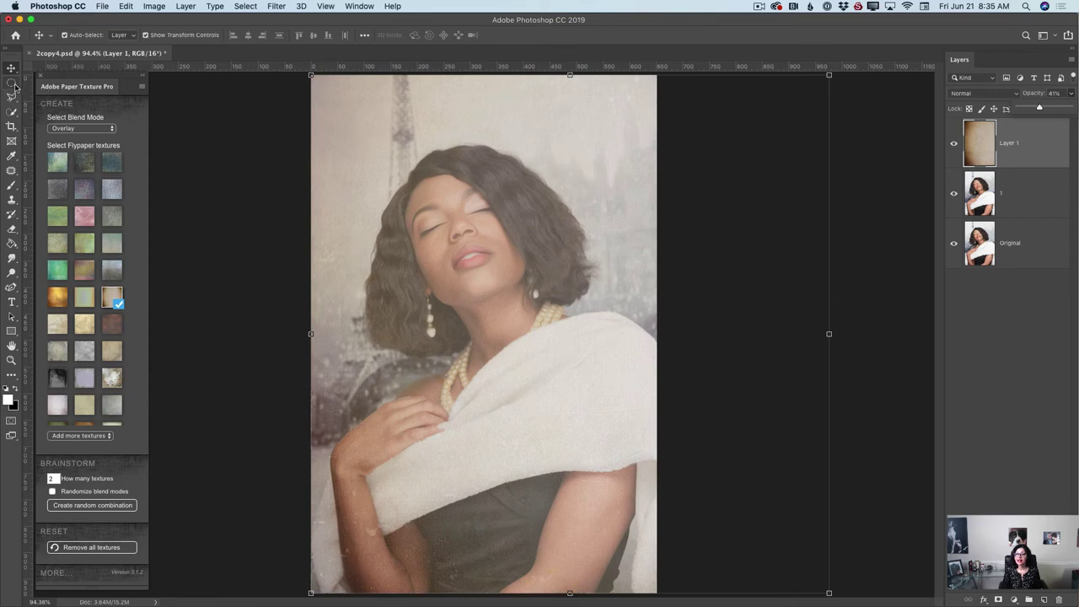
Draw a tall elliptical selection around the woman with the Elliptical Marquee tool.
drag(11, 82, 55, 95)
drag(347, 112, 642, 587)
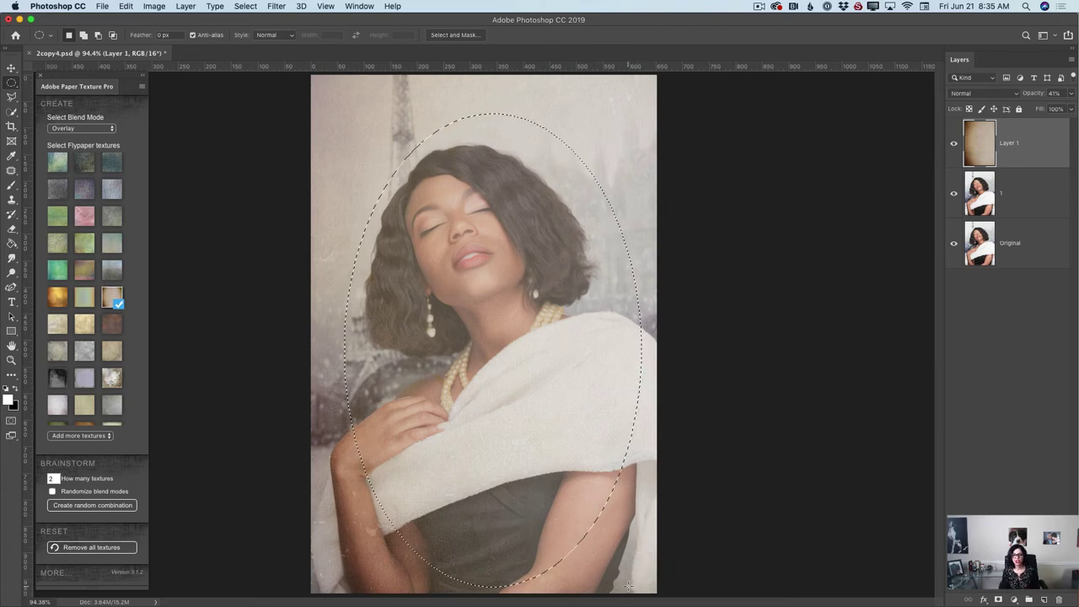
Transform the elliptical selection, scaling it to 103.88% and centering it over the portrait, and delete the texture inside it.
click(244, 7)
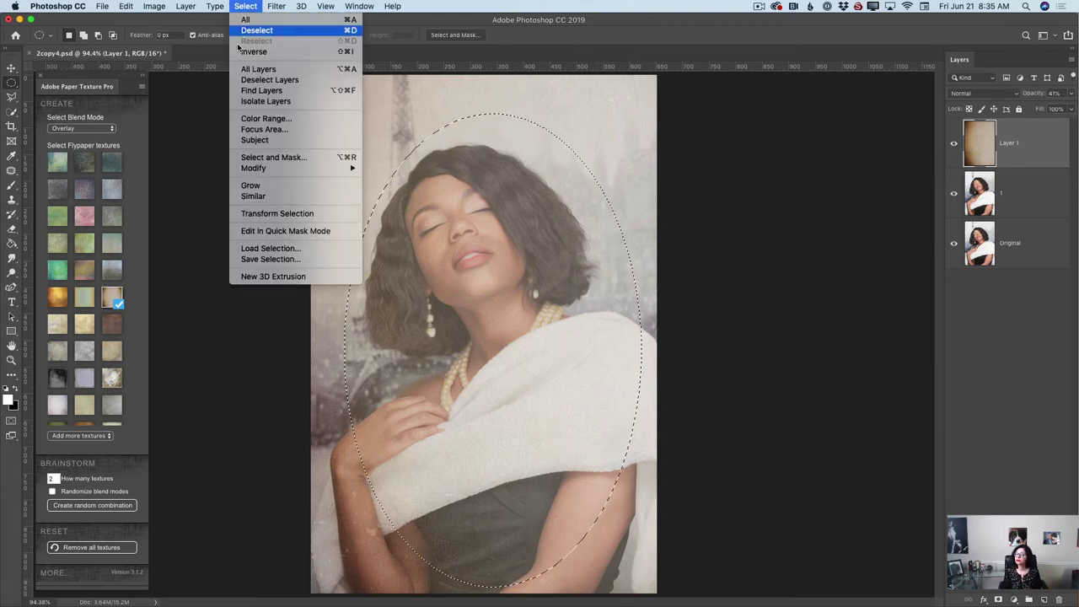
click(276, 213)
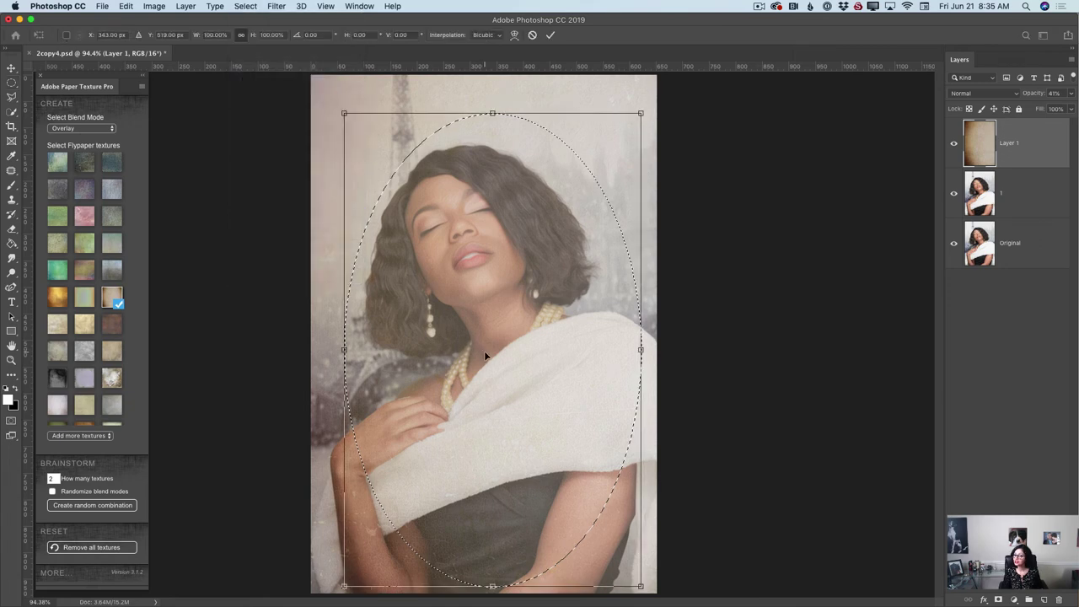
drag(486, 352, 476, 350)
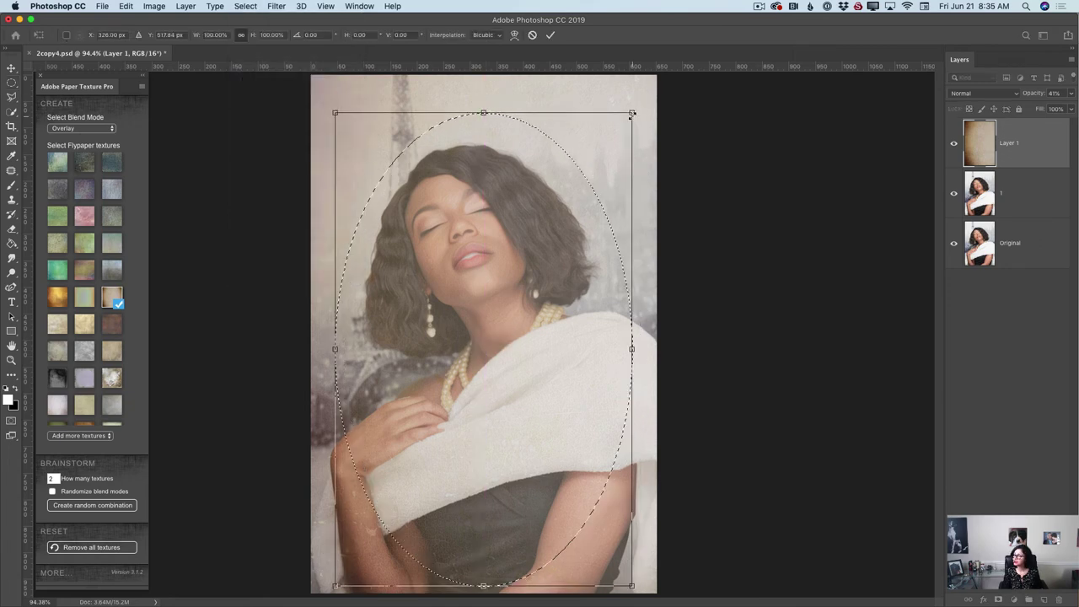
drag(632, 113, 643, 94)
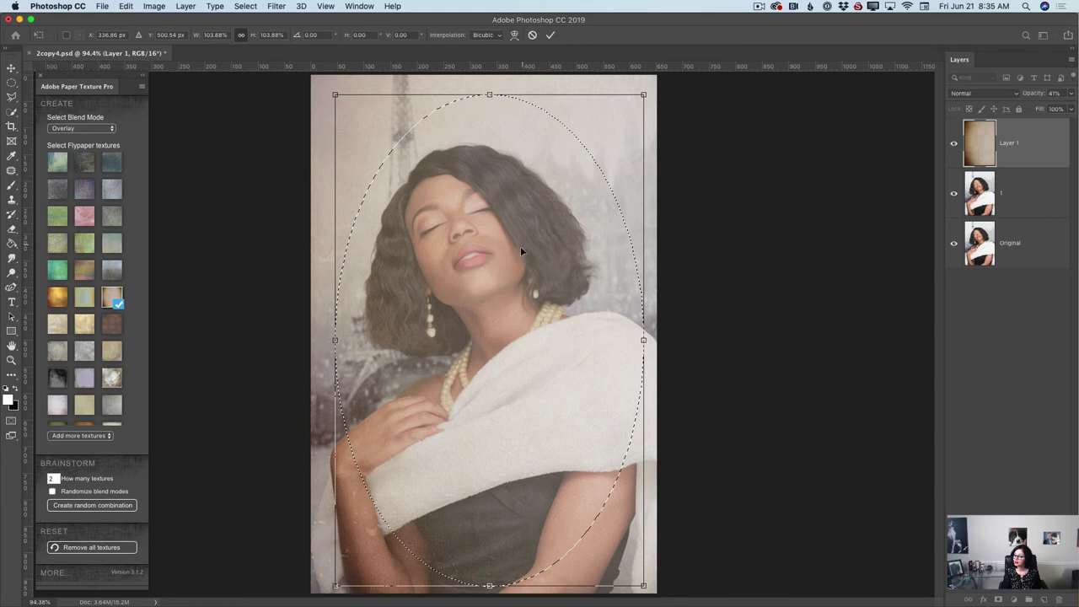
drag(520, 251, 521, 250)
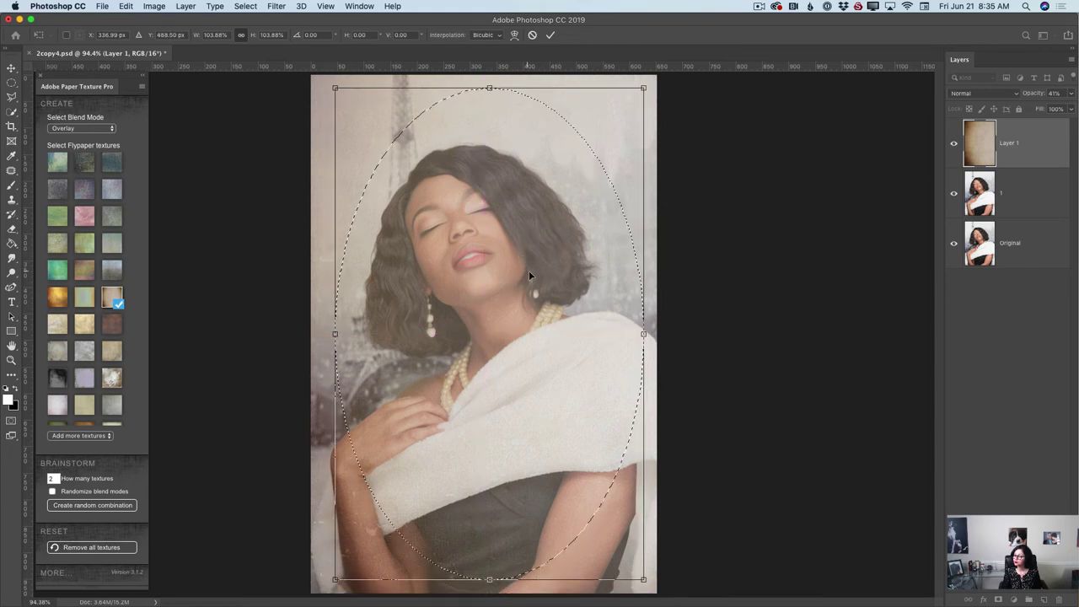
click(551, 34)
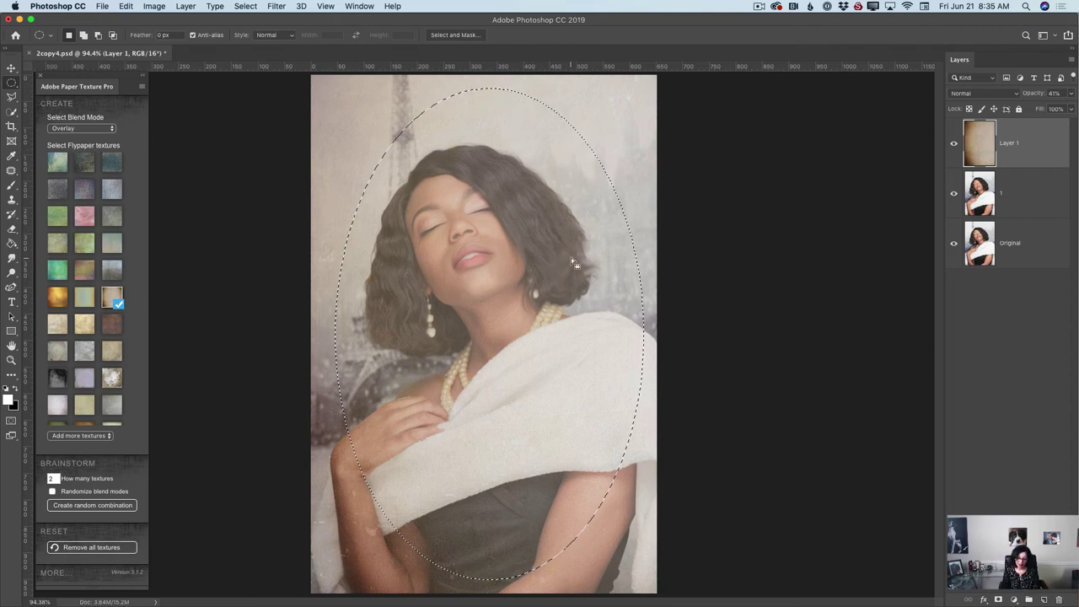
key(Delete)
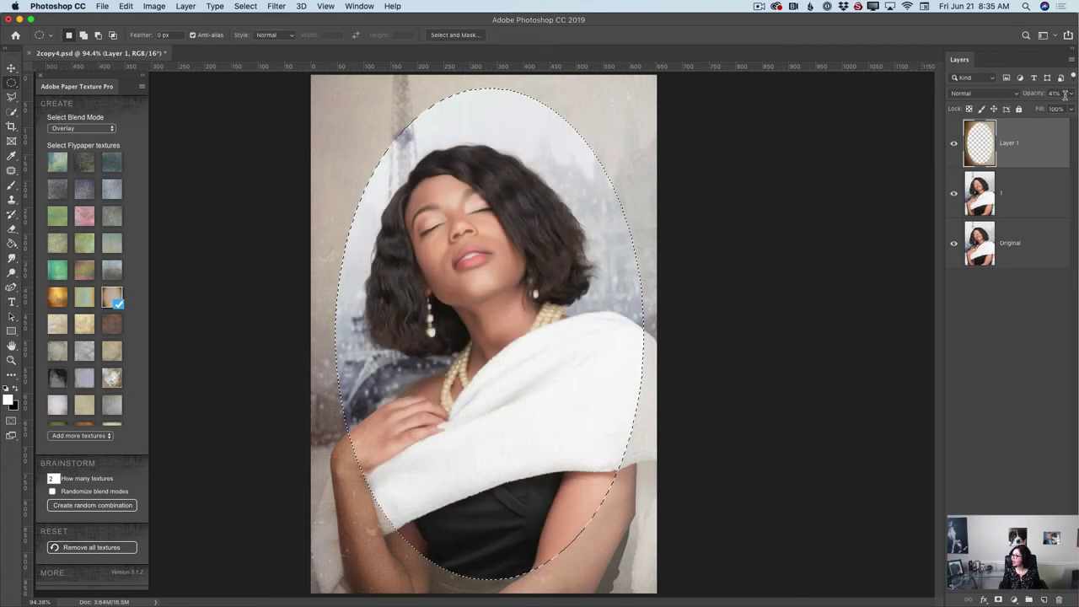
Raise the texture layer's opacity to 100% and deselect the elliptical selection.
click(1071, 93)
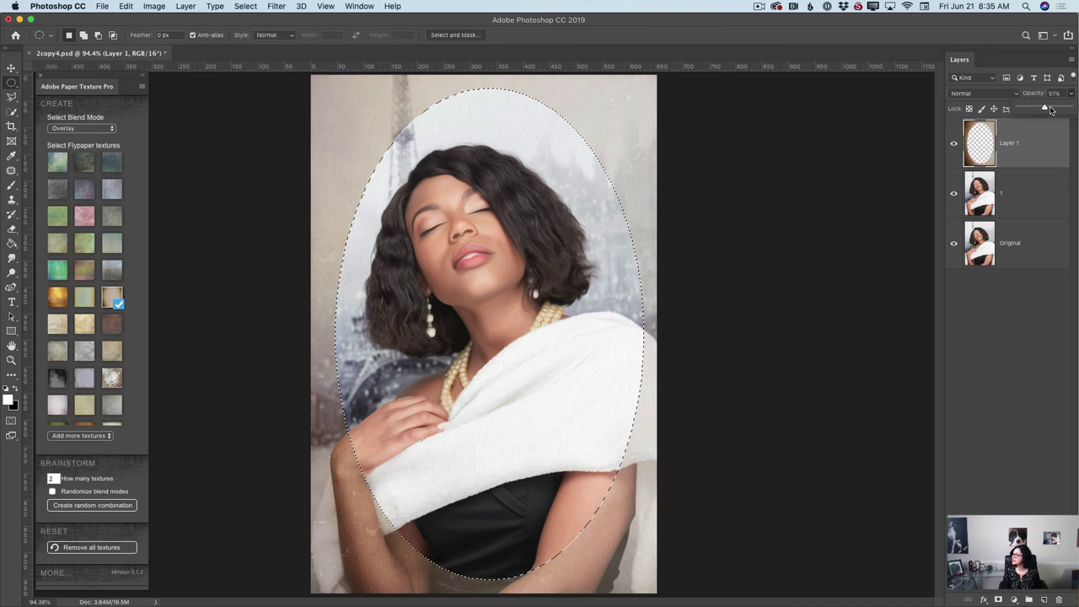
drag(1042, 107, 1069, 107)
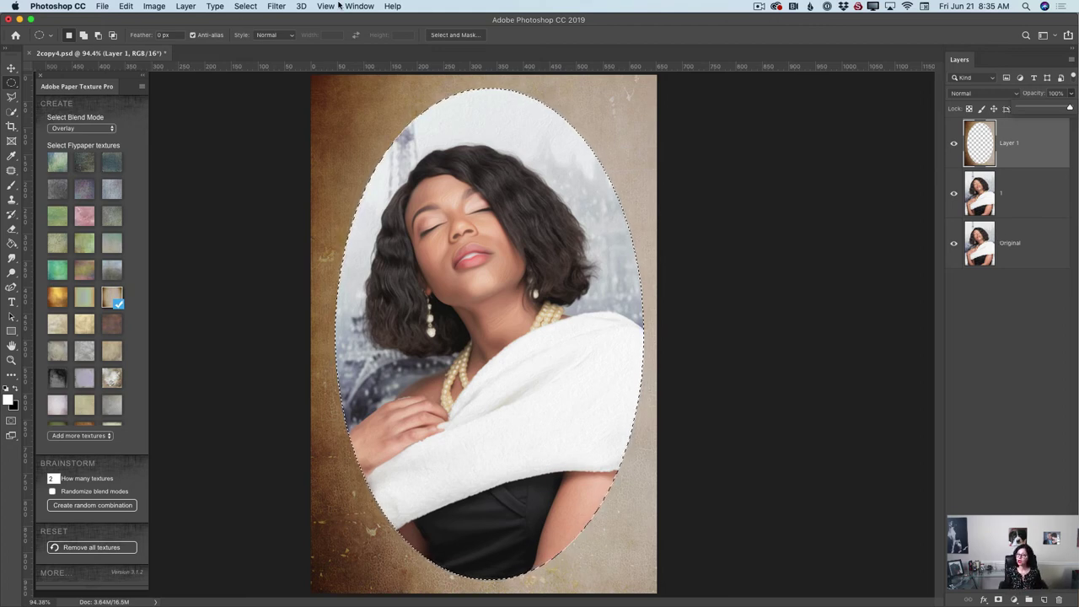
click(244, 6)
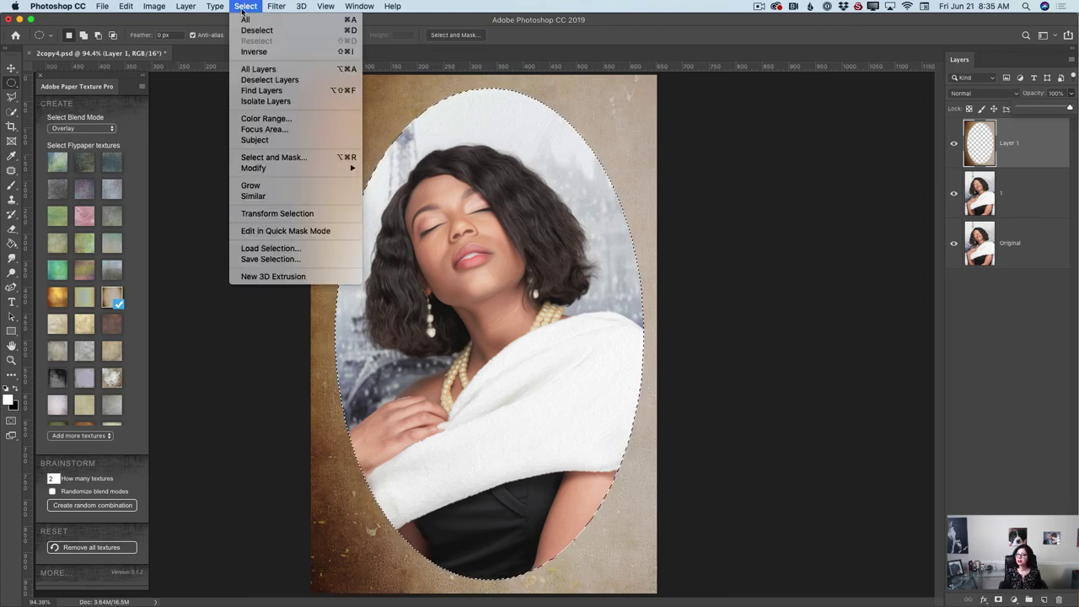
click(254, 34)
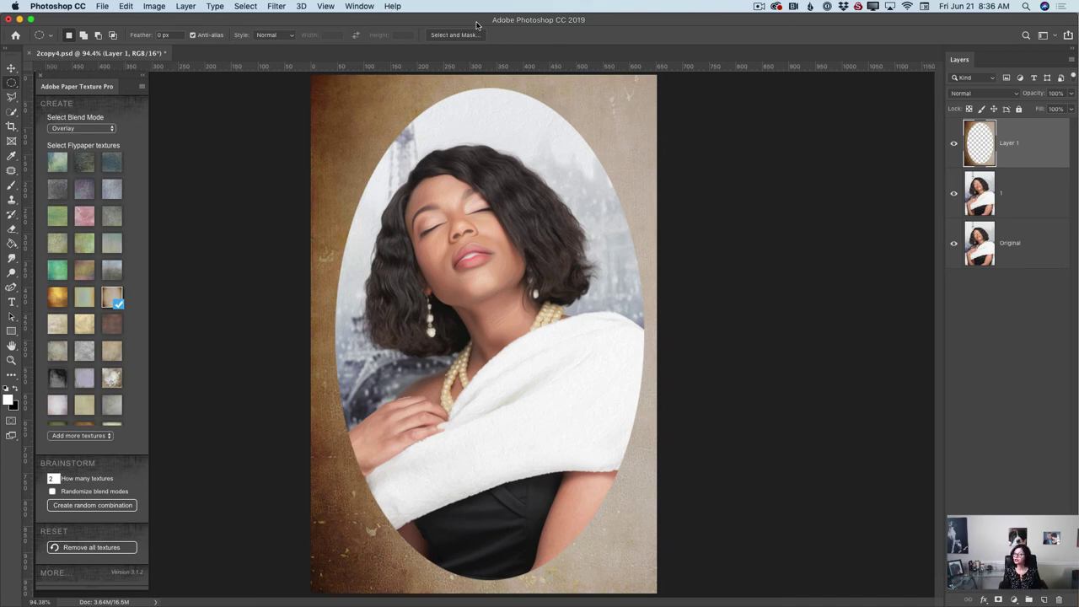
Add a Vibrance adjustment layer clipped to the texture layer, with Vibrance set to -88.
click(356, 7)
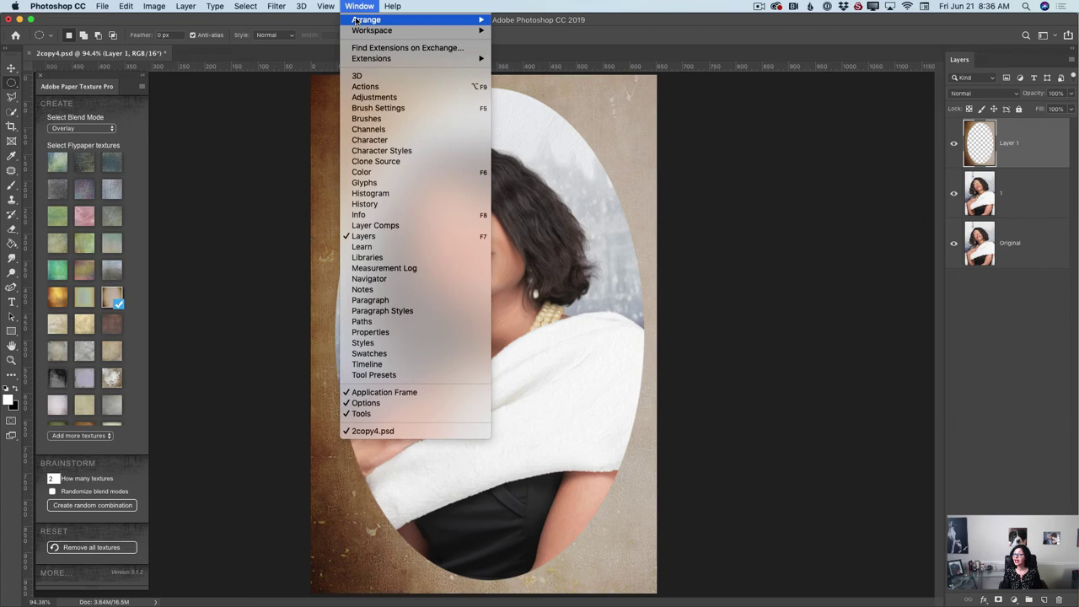
click(375, 96)
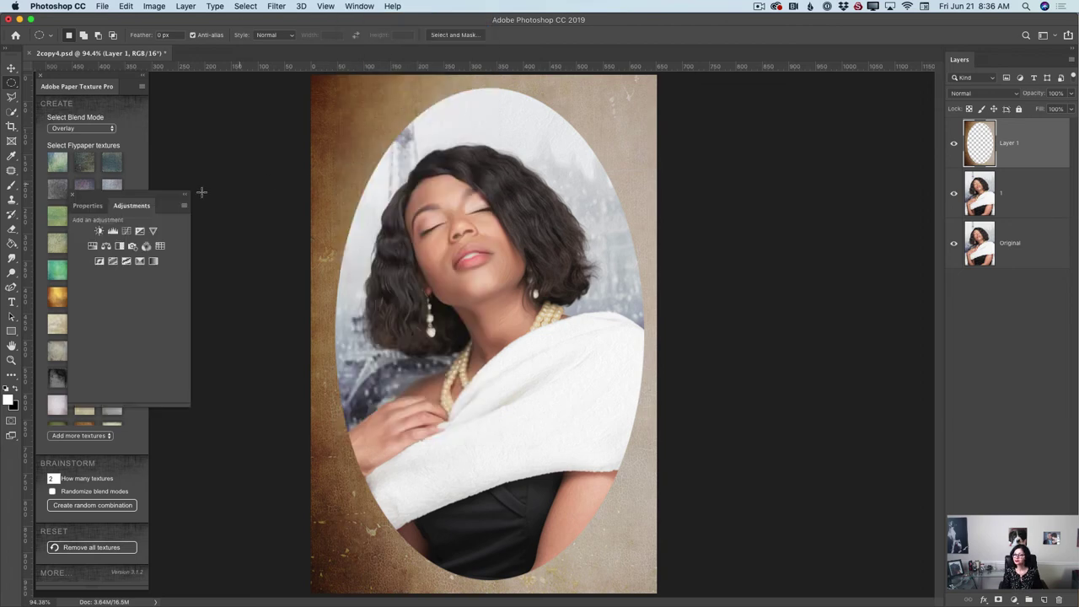
drag(202, 190, 250, 82)
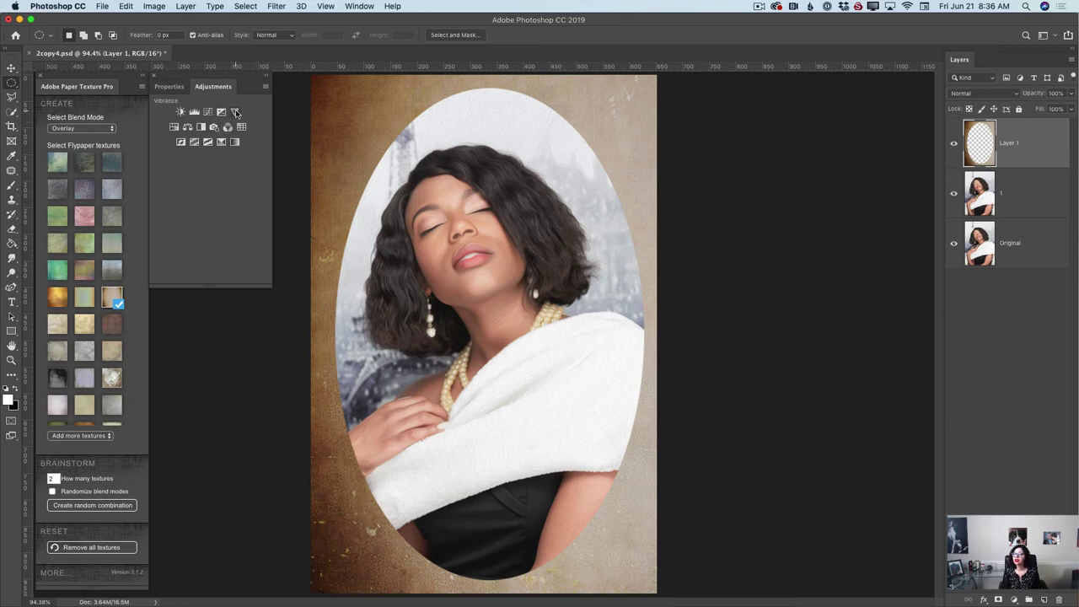
click(236, 112)
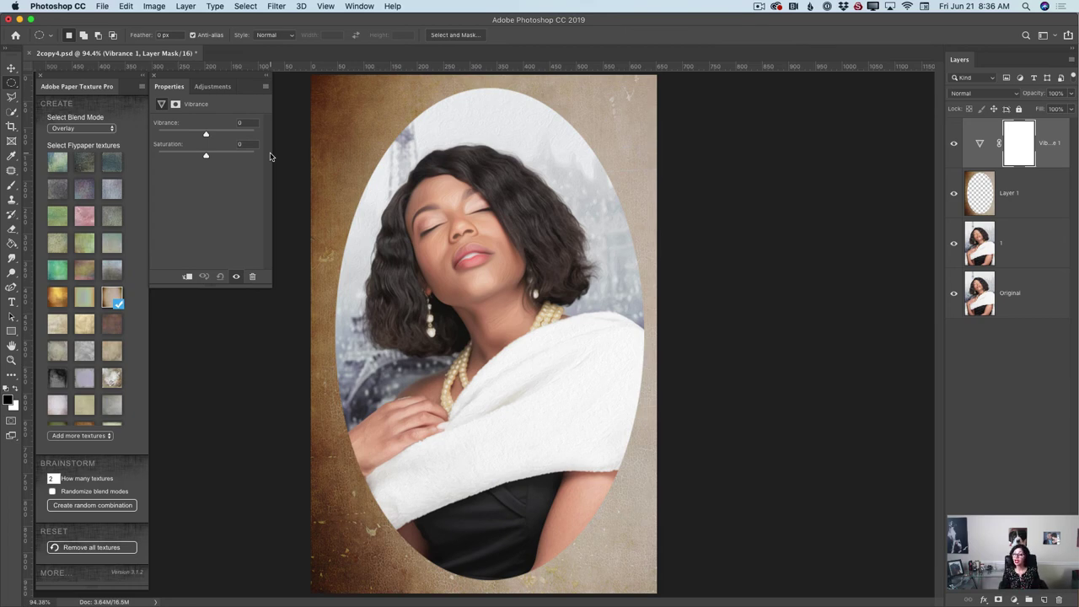
click(187, 276)
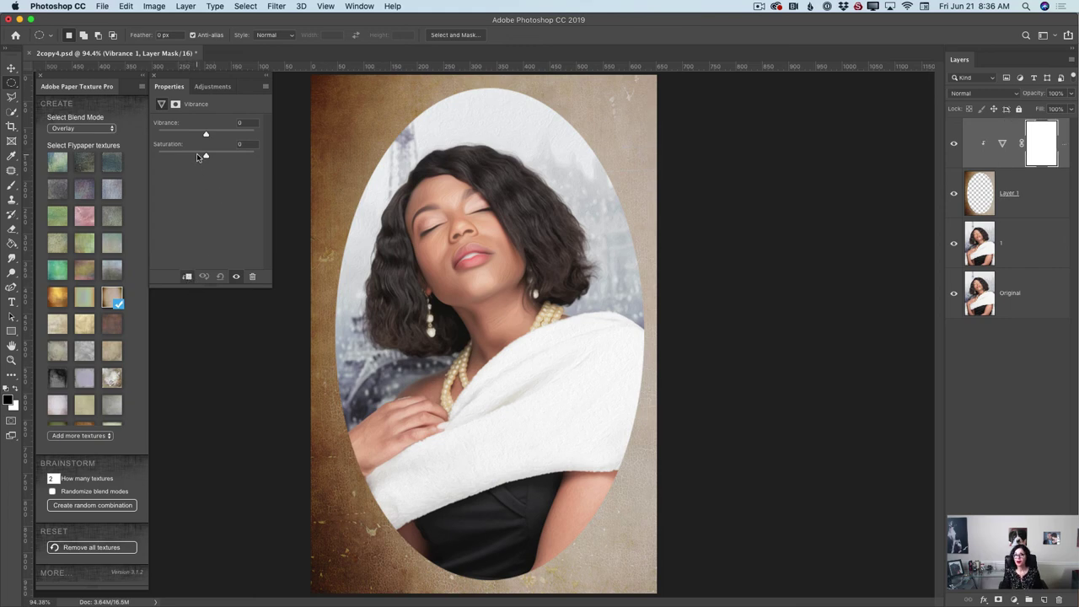
drag(204, 135, 170, 134)
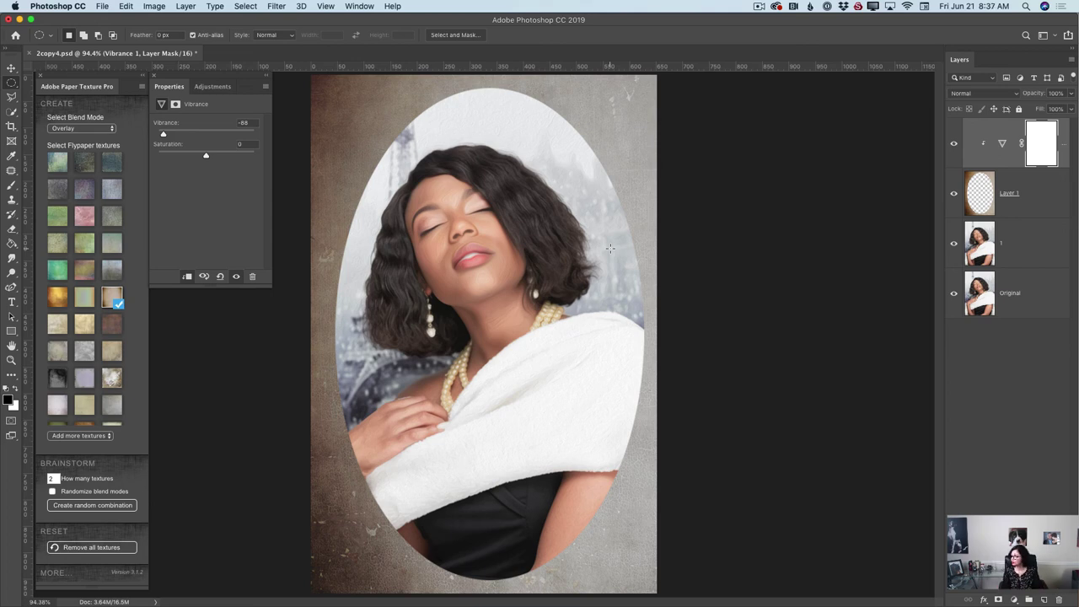
Hide layer 1 and the Original, merge the Vibrance adjustment into the texture layer, and show both portrait layers again.
click(954, 244)
click(953, 292)
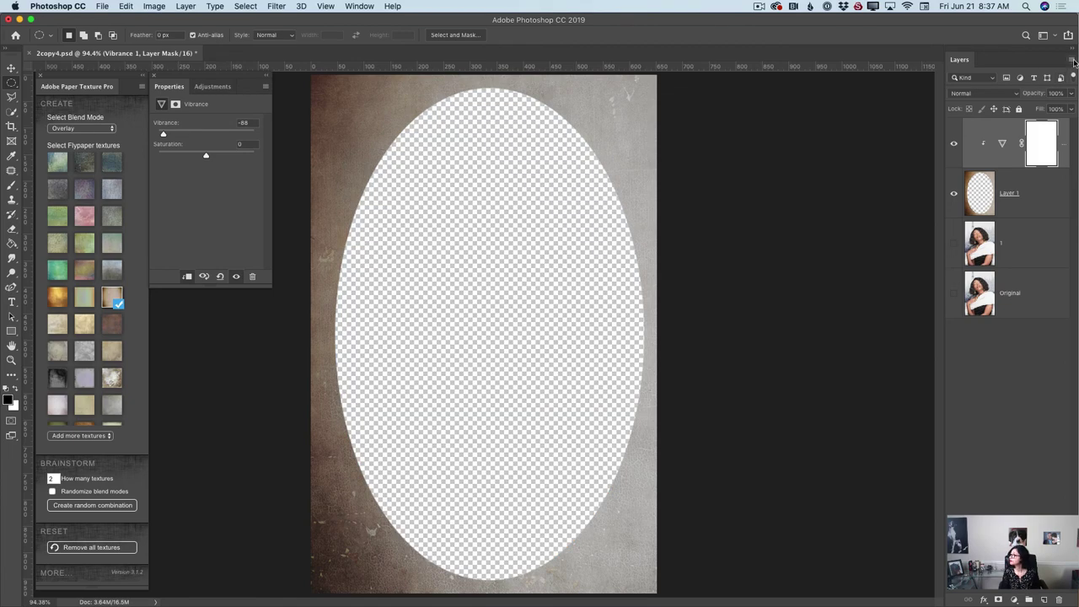
click(1070, 59)
click(971, 384)
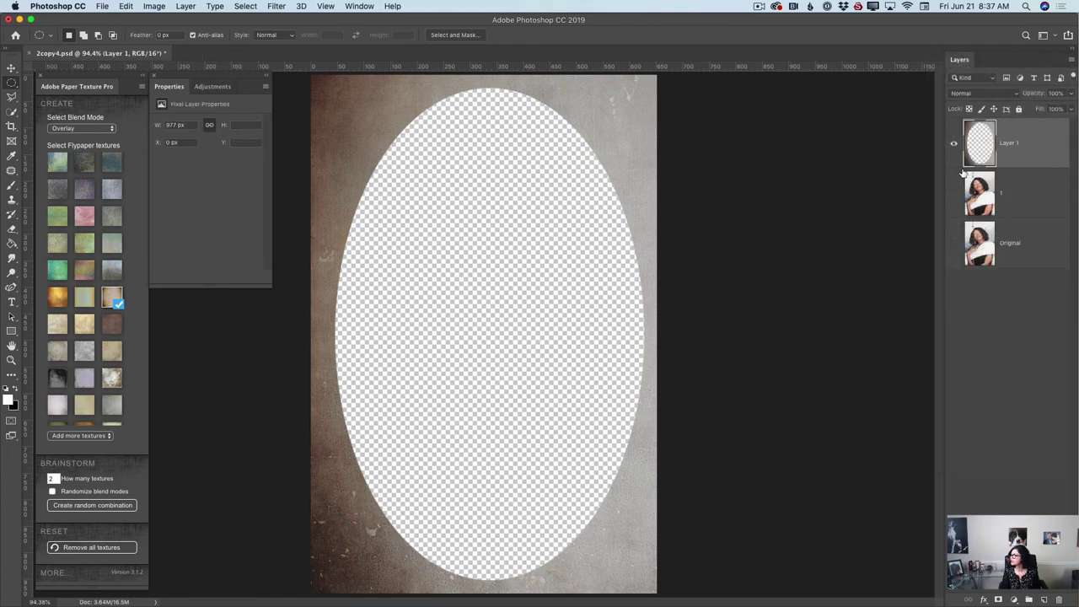
click(956, 193)
click(953, 243)
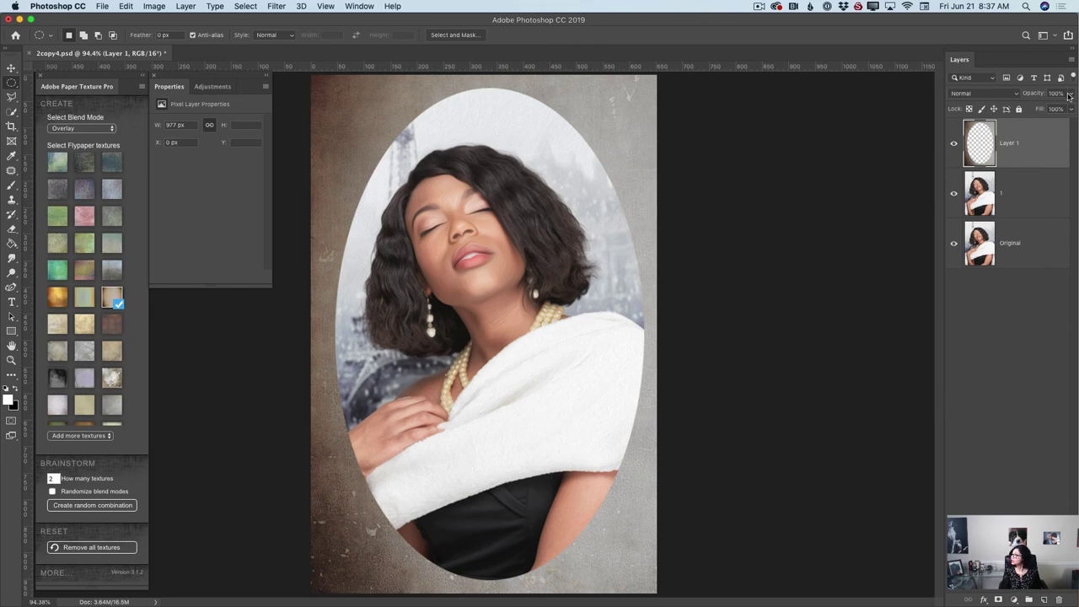
mouse_move(1069, 109)
mouse_down()
mouse_move(1048, 108)
mouse_move(1076, 113)
mouse_up()
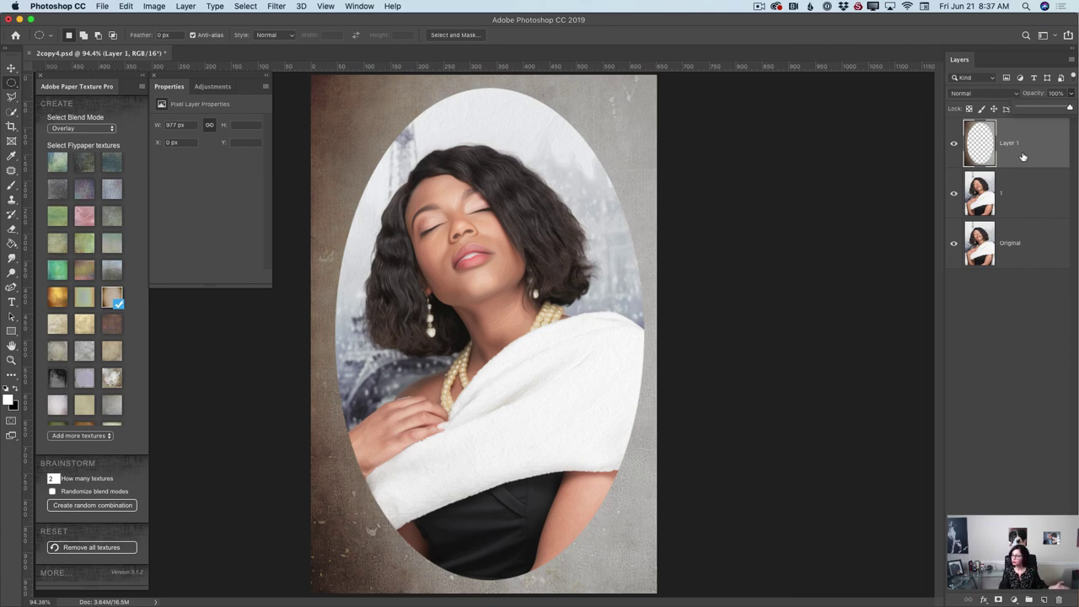
Hide the texture frame layer, add a new layer above it, and fill it with white using the Paint Bucket.
click(953, 144)
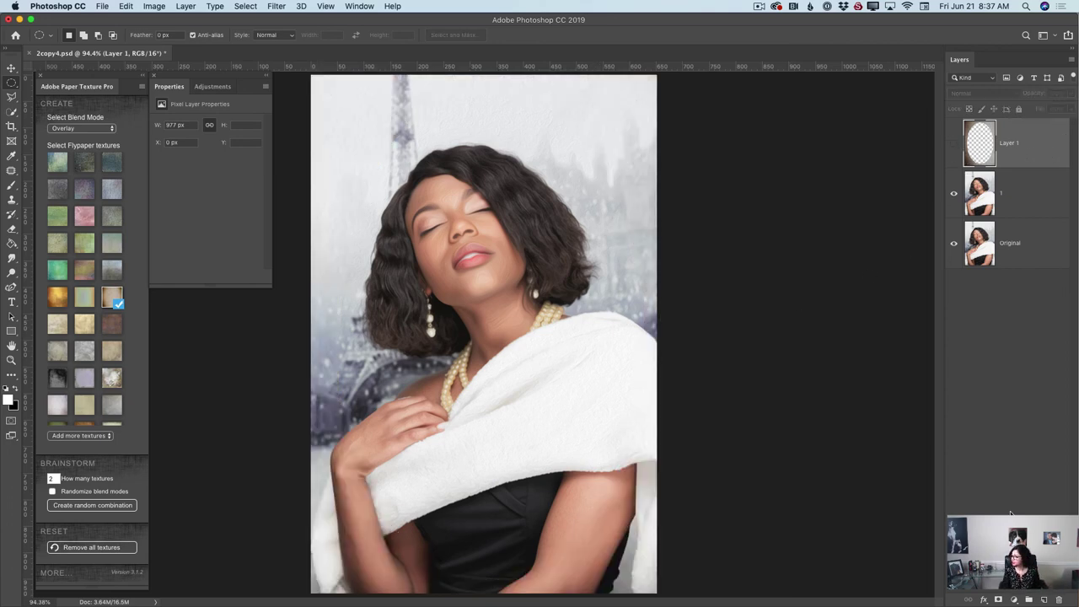
click(1042, 598)
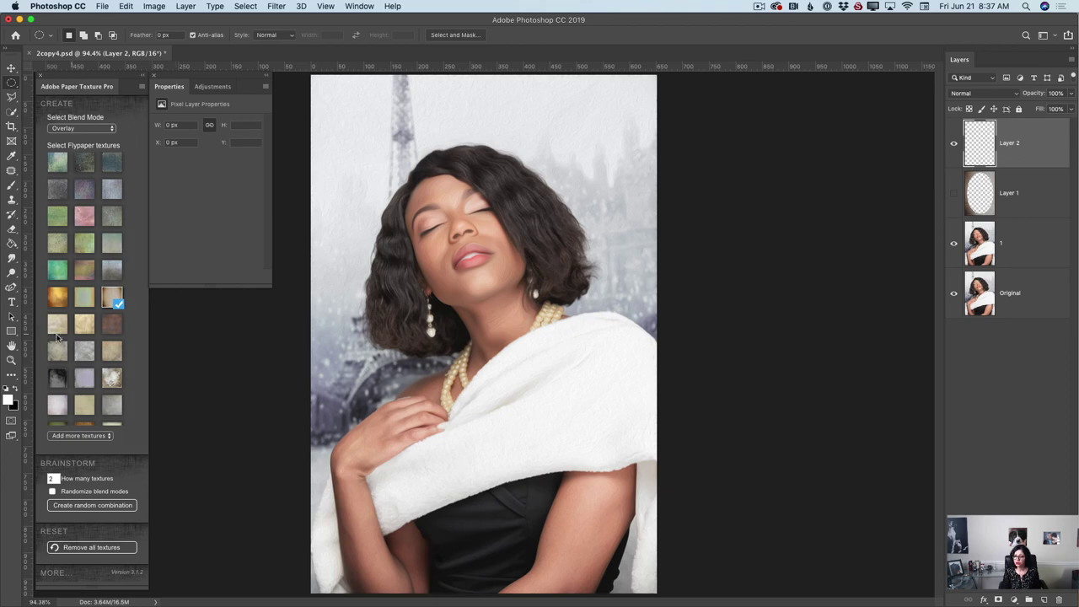
click(12, 243)
click(373, 140)
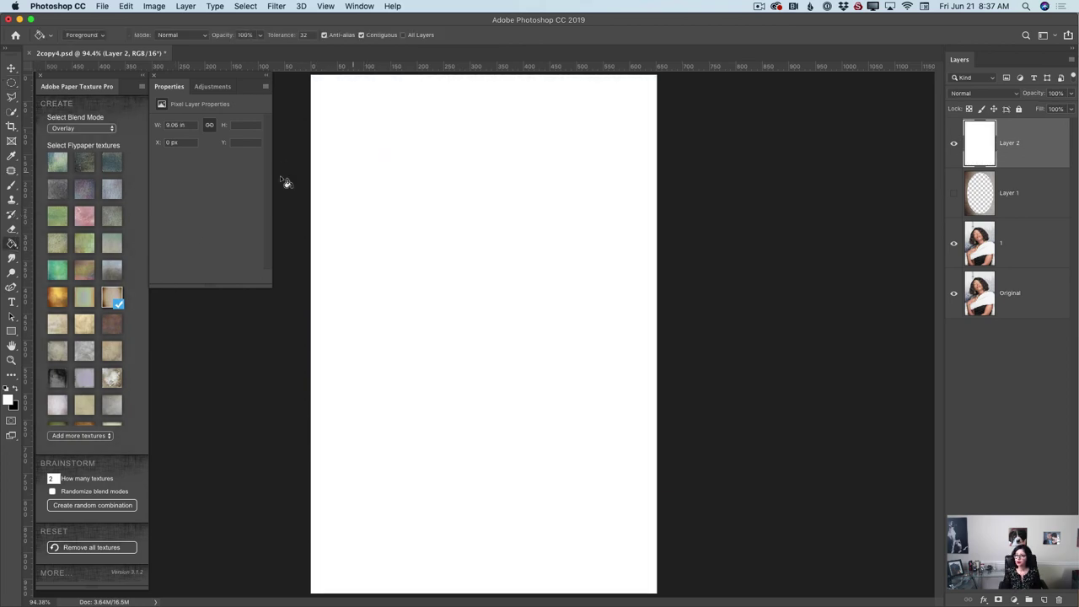
Lower the white layer's opacity to 49% and draw a large elliptical selection over the woman with the Elliptical Marquee tool.
drag(12, 82, 42, 99)
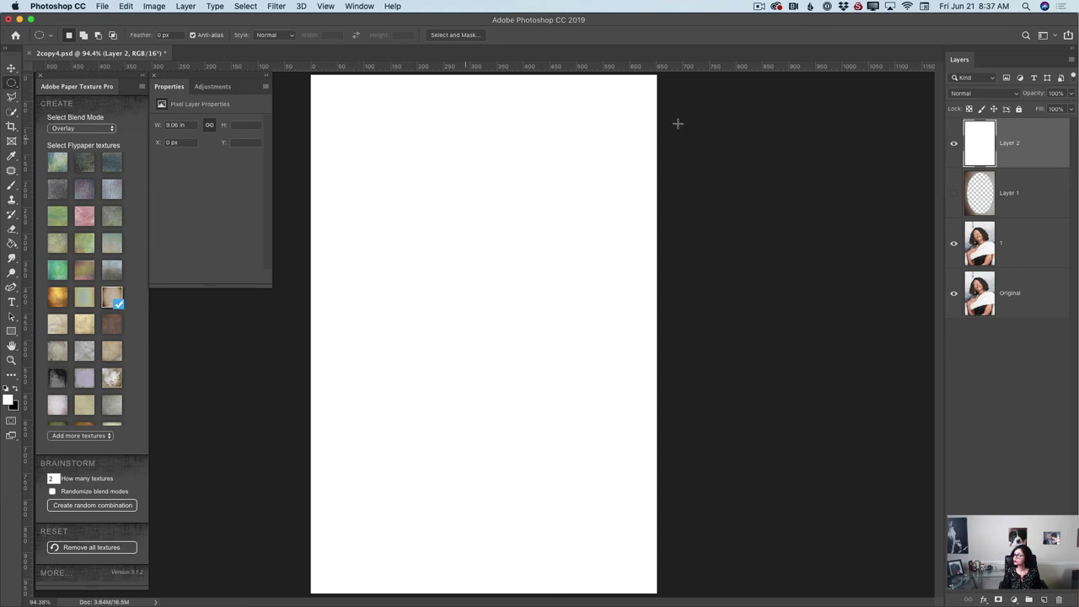
click(1071, 93)
drag(1067, 110, 1043, 111)
drag(339, 154, 638, 567)
click(638, 568)
key(super+z)
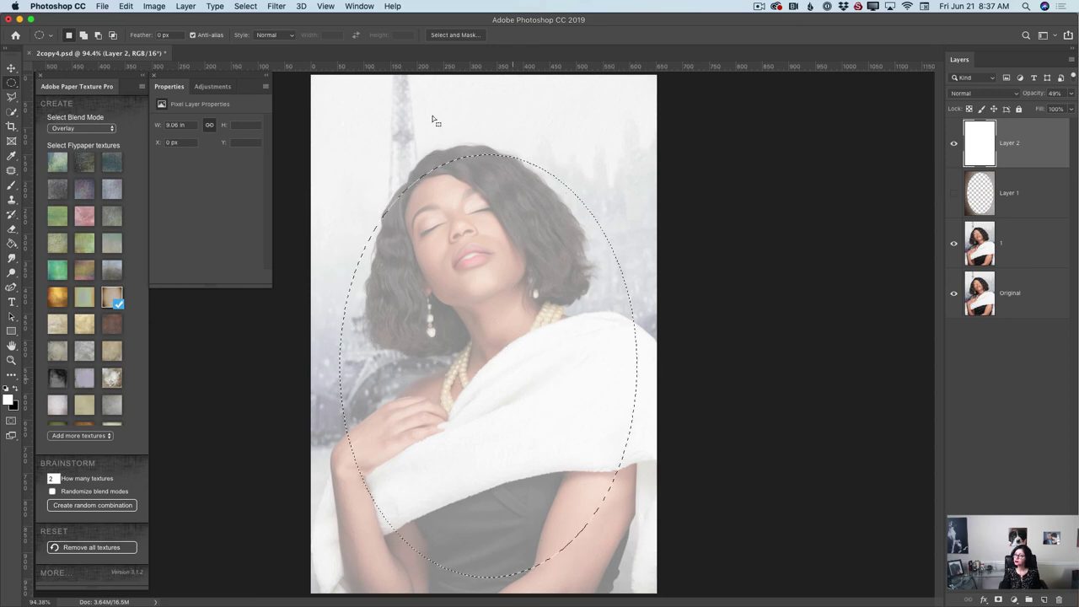
Use Transform Selection to move the ellipse slightly up and left around the woman, and delete the white inside it.
click(245, 7)
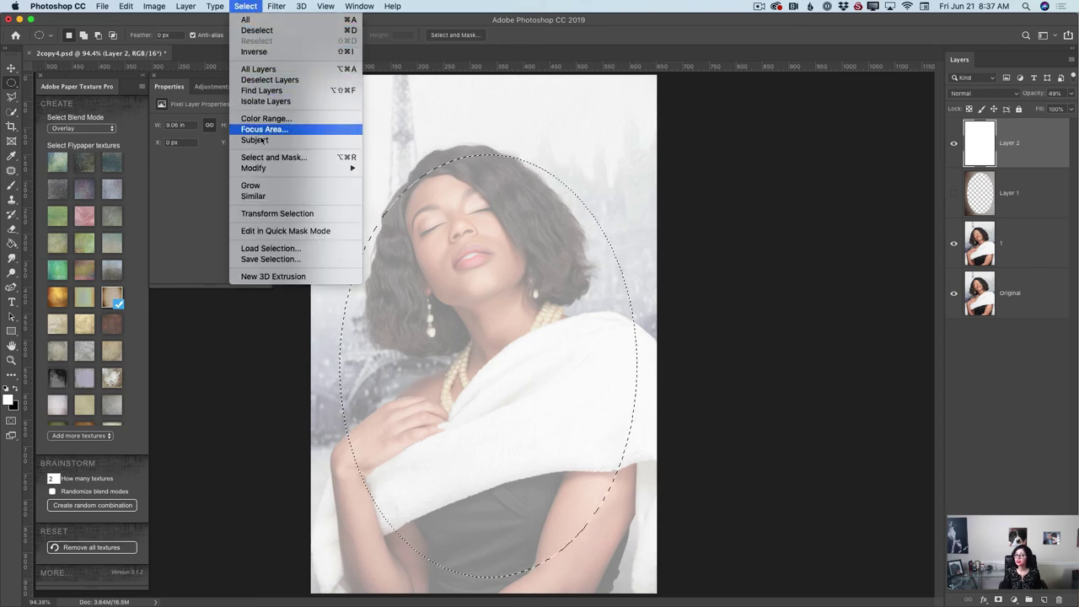
click(292, 215)
drag(460, 317, 447, 299)
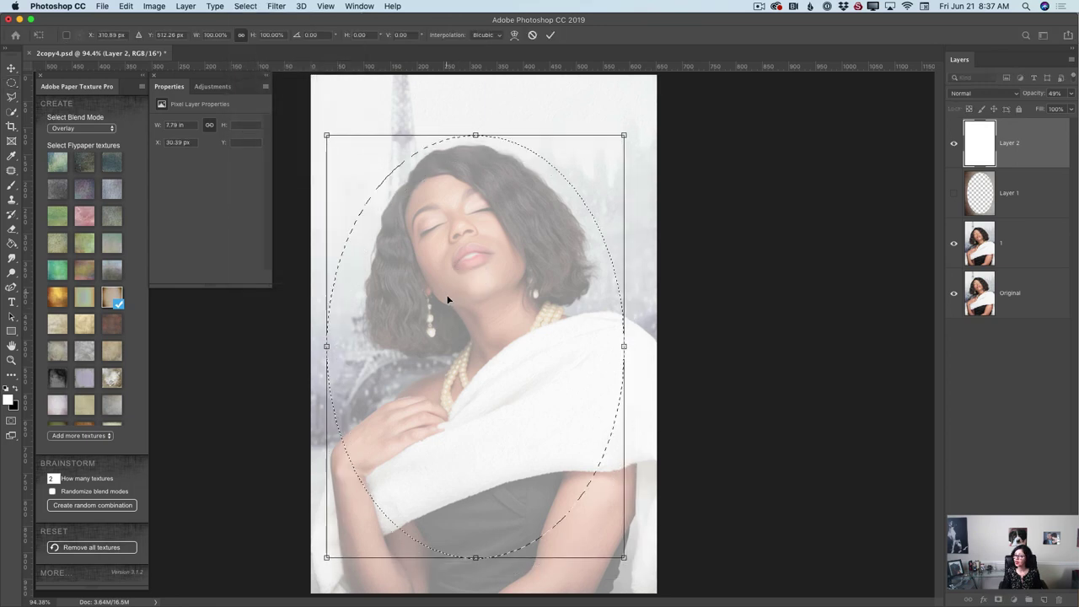
click(550, 35)
key(Delete)
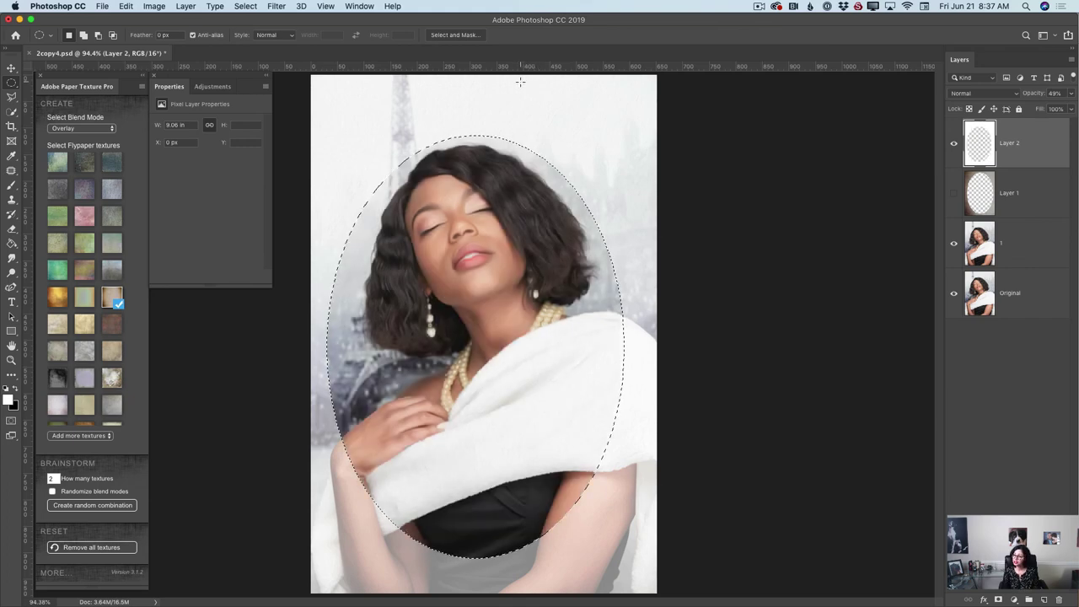
Deselect the ellipse and raise the white frame layer's opacity to 100%.
click(244, 7)
click(256, 31)
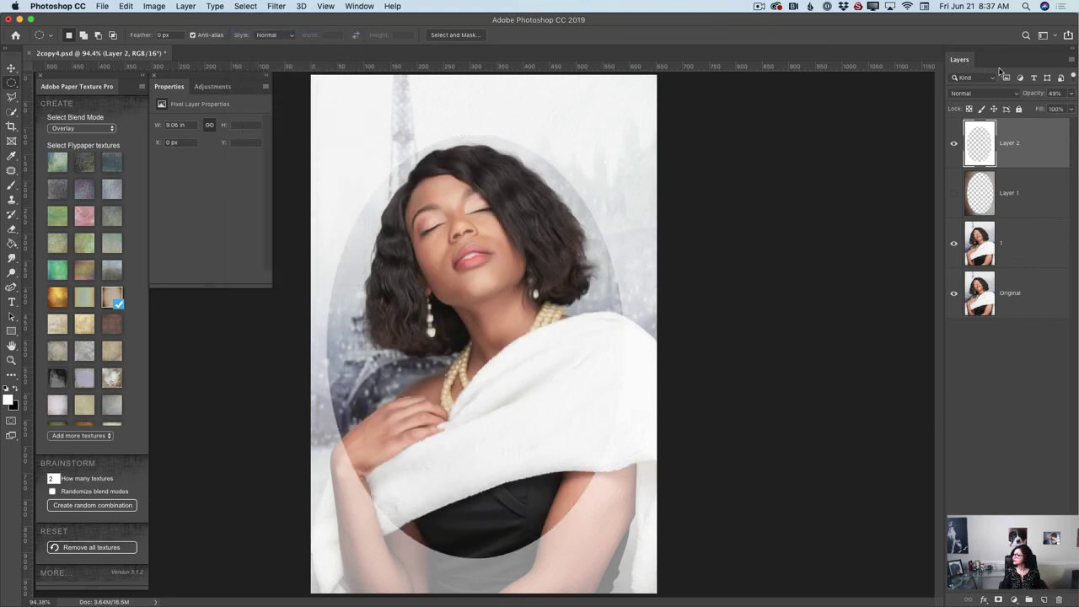
click(1069, 93)
drag(1042, 110, 1071, 108)
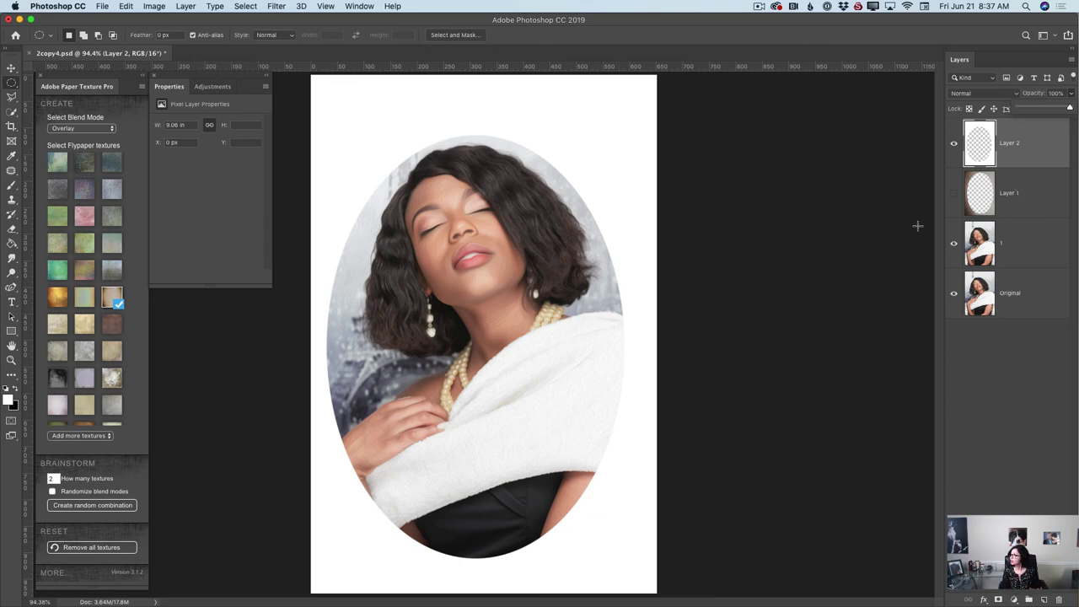
Compare the textured oval frame with the white oval frame by switching the visibility of Layer 1 and Layer 2.
click(954, 143)
click(953, 193)
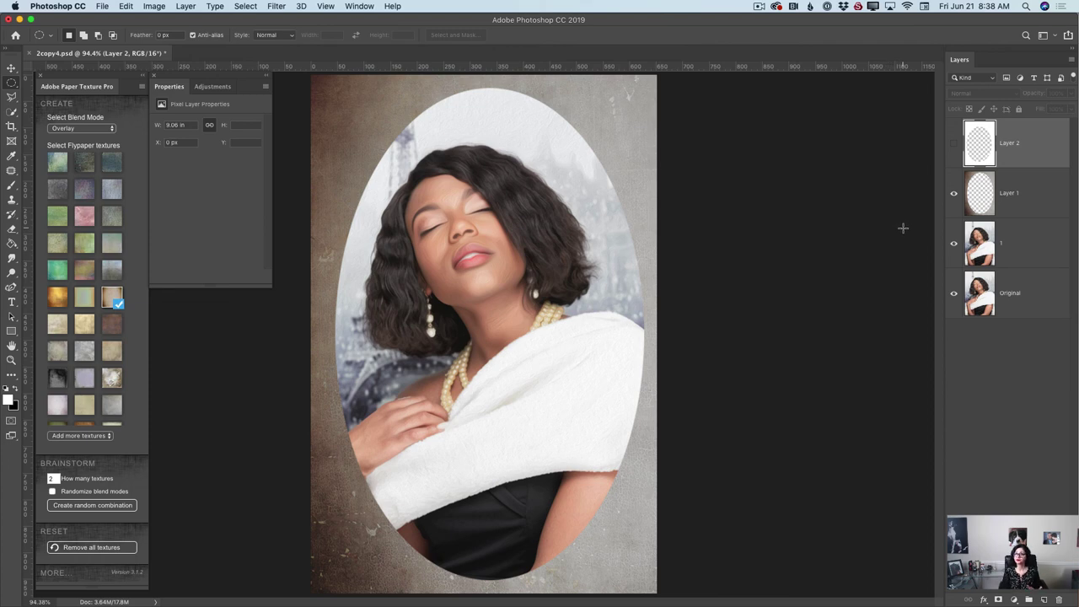
click(954, 194)
click(954, 143)
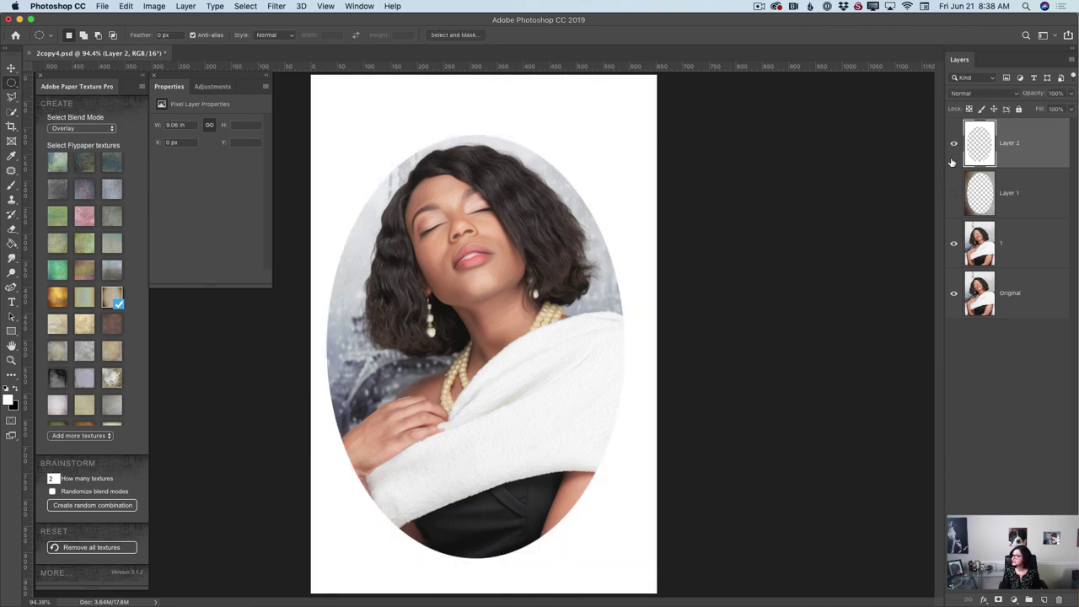